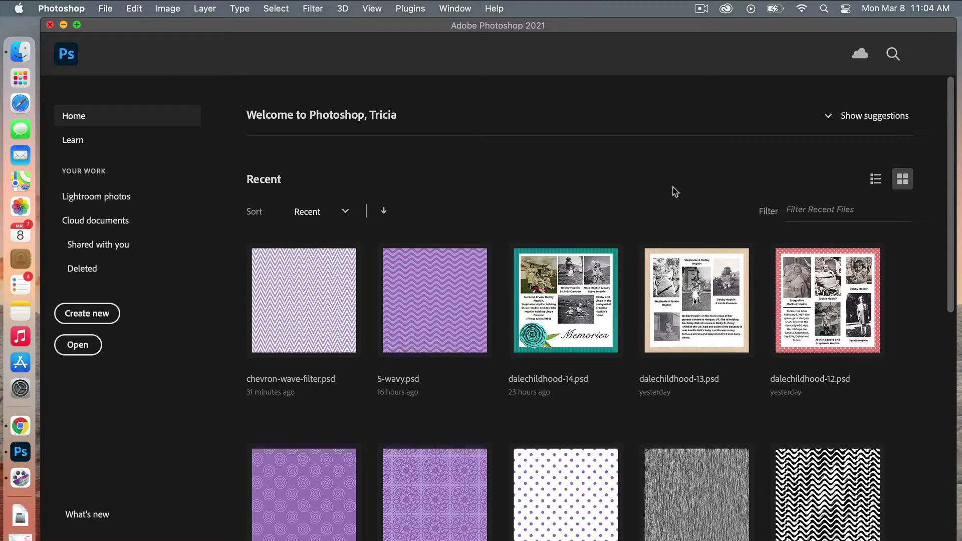
- Create a new 400 x 400 pixel document with transparent background contents
left_click(114, 312)
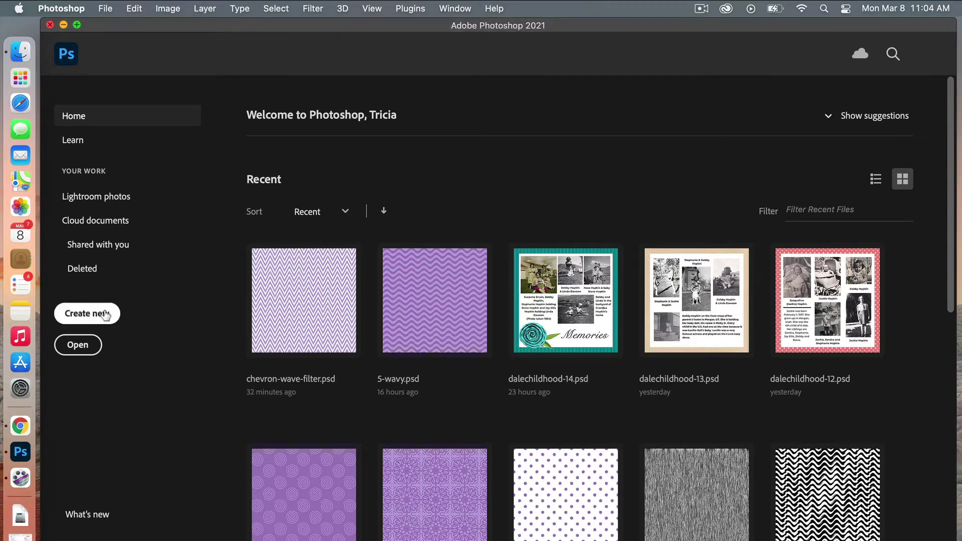
left_click_drag(699, 190, 659, 193)
type("400")
left_click_drag(702, 233, 644, 233)
type("4")
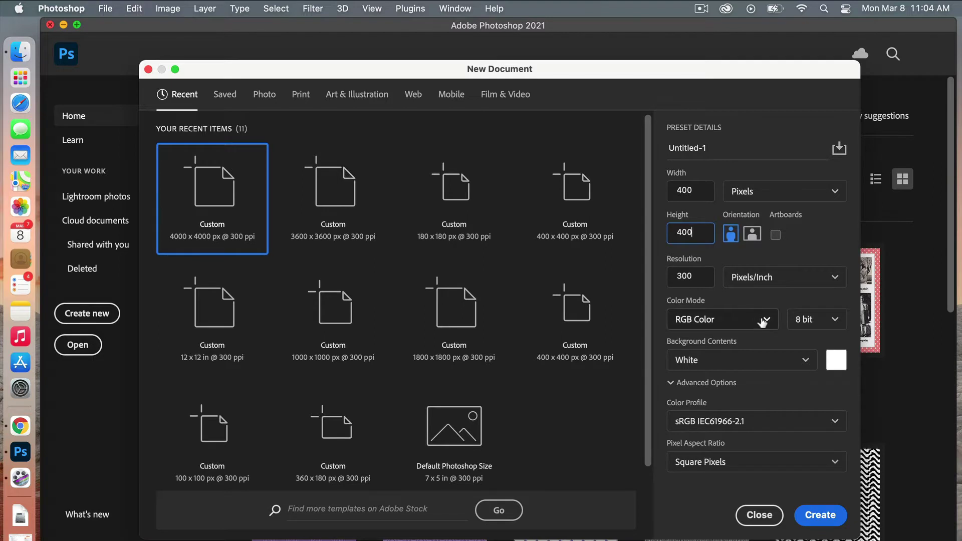
left_click(764, 361)
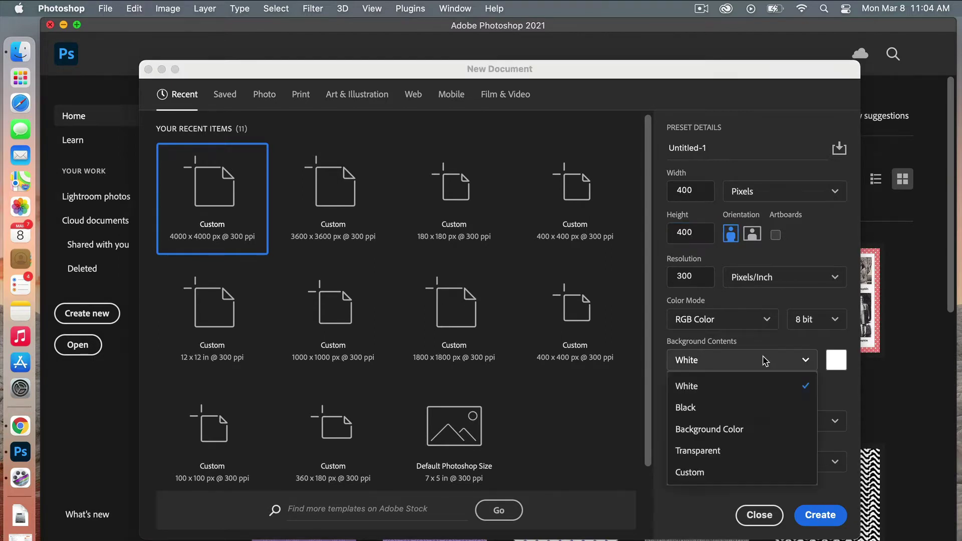
left_click(750, 451)
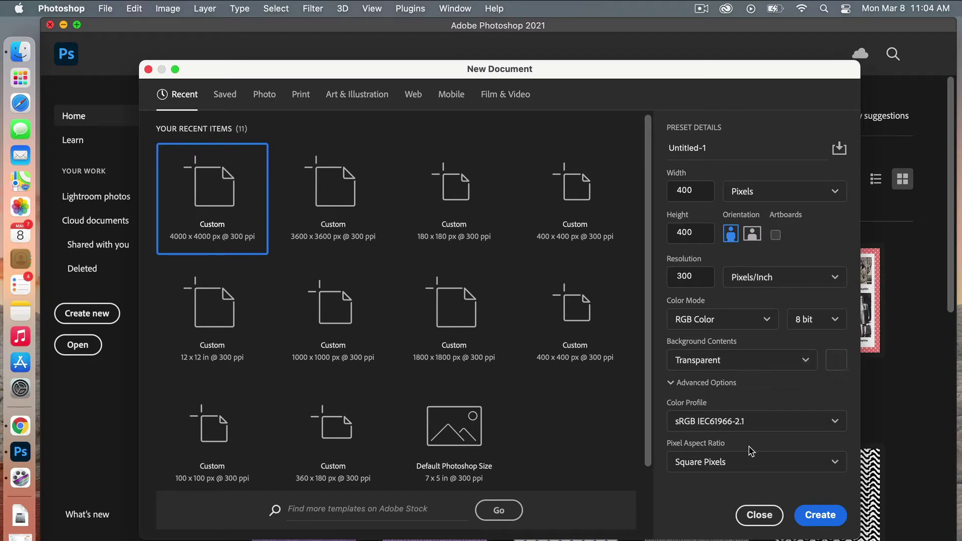
left_click(833, 519)
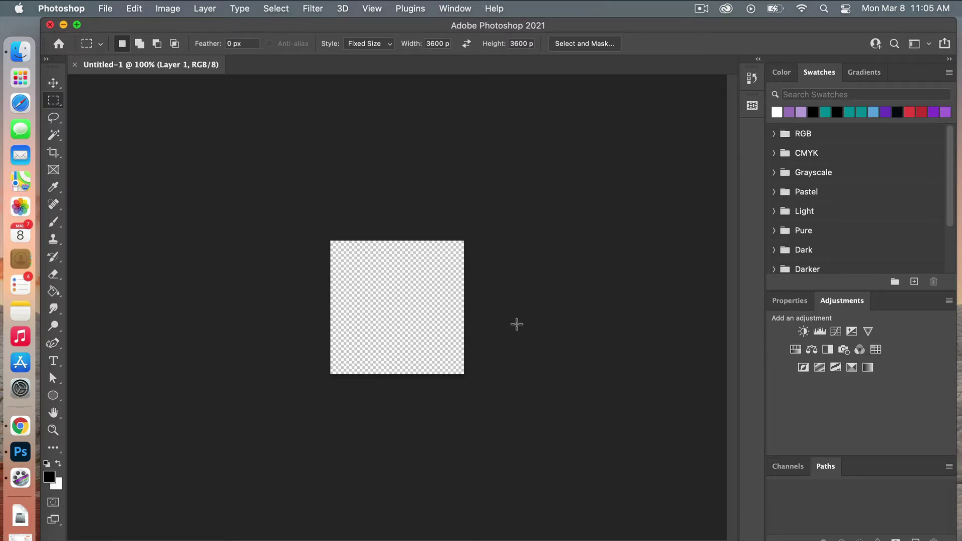
- Set up the Elliptical Marquee tool with the Fixed Size style, 100 px wide and 100 px high
key("super+plus")
key("super+plus")
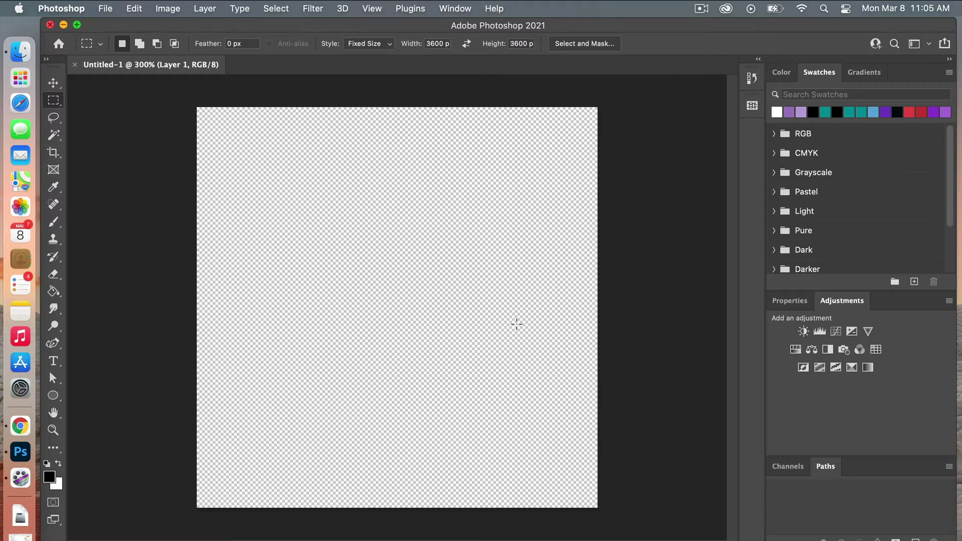
right_click(53, 103)
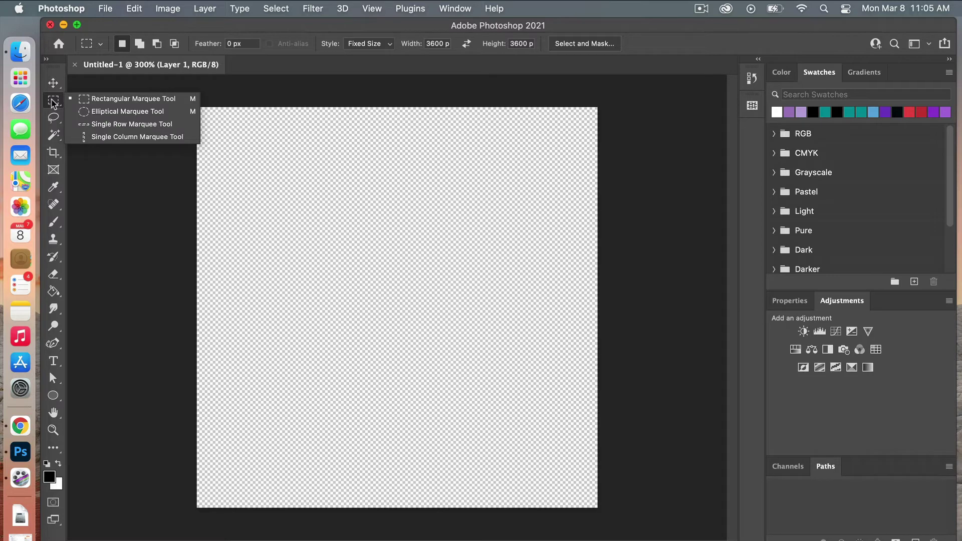
left_click(128, 111)
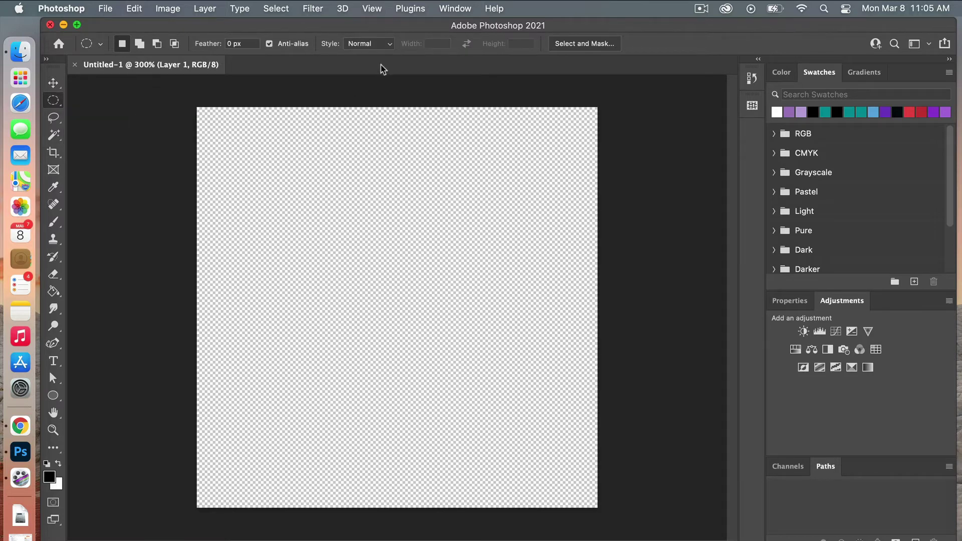
left_click(390, 45)
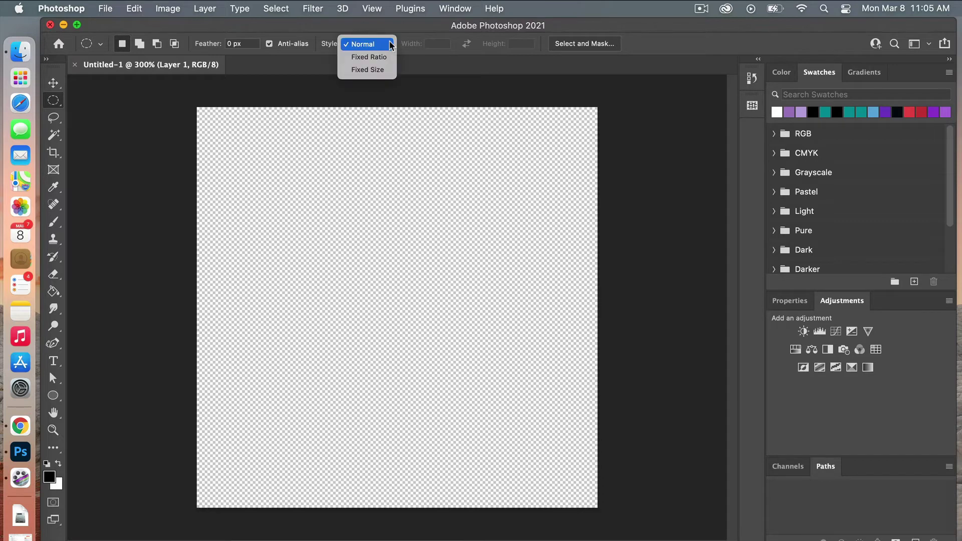
left_click(386, 69)
left_click(433, 45)
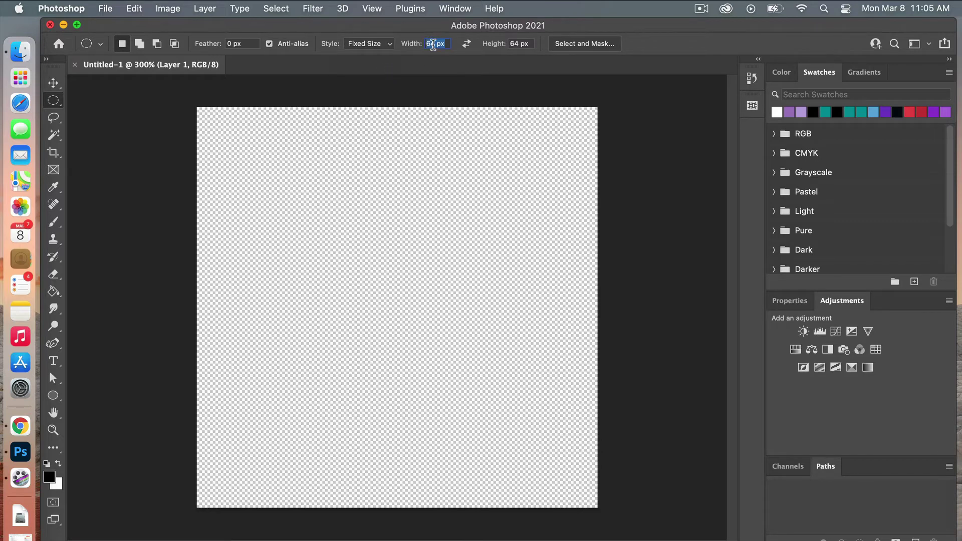
type("100")
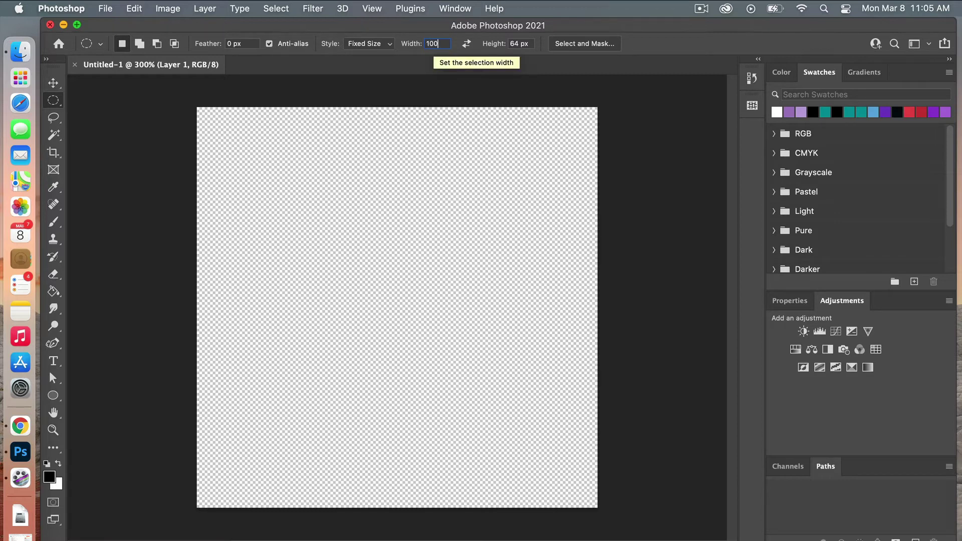
left_click(521, 44)
type("100")
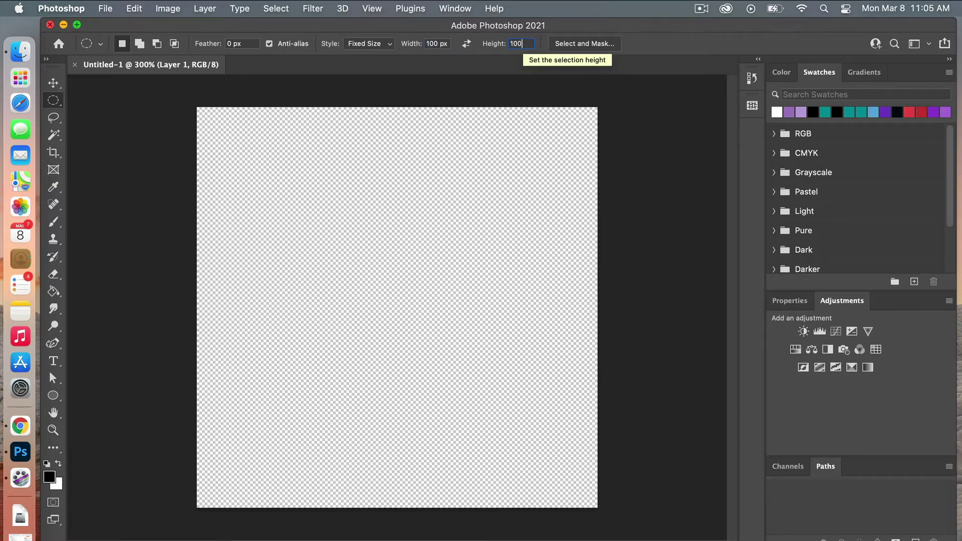
- Place the circular selection on the canvas, fill it with the black foreground color, and deselect
left_click(395, 282)
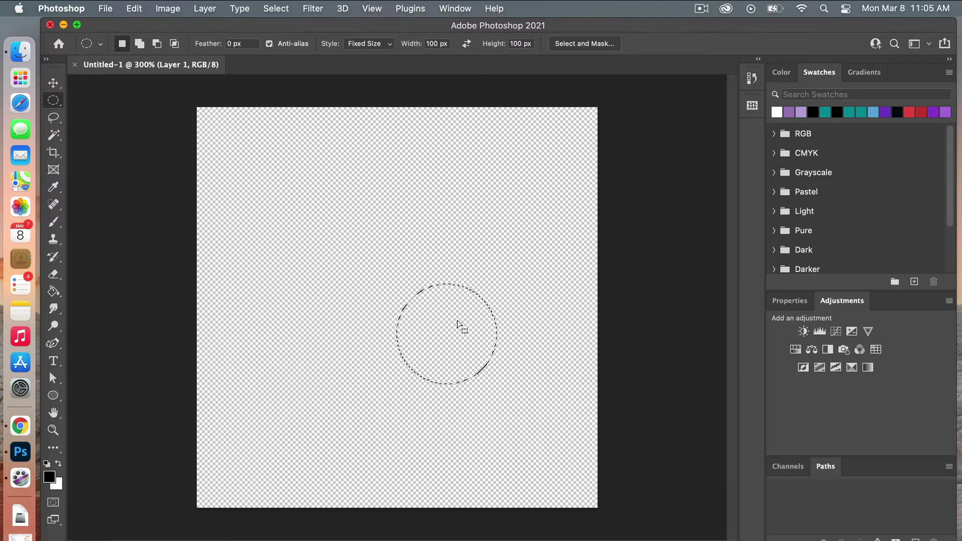
key("alt+BackSpace")
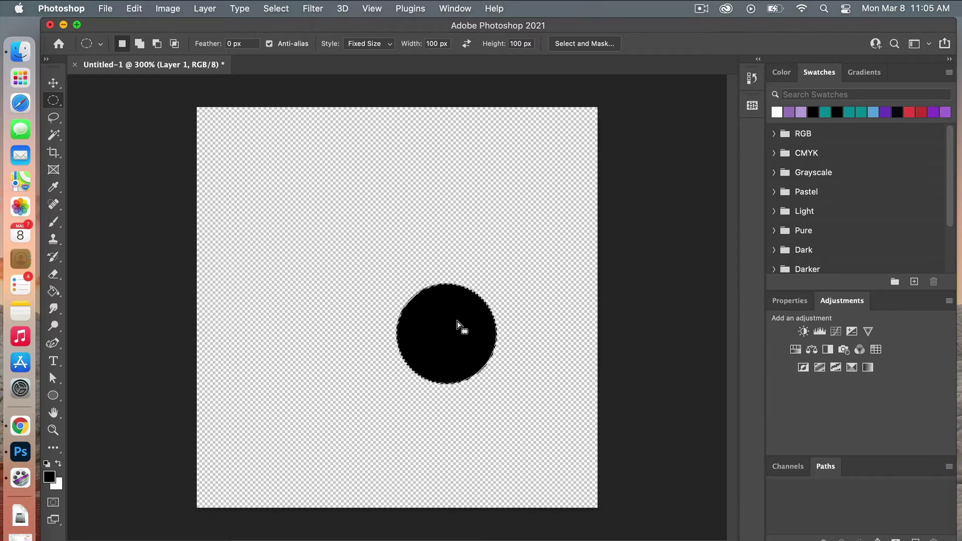
key("super+d")
- Show the Layers panel and place it beside the canvas
left_click(460, 9)
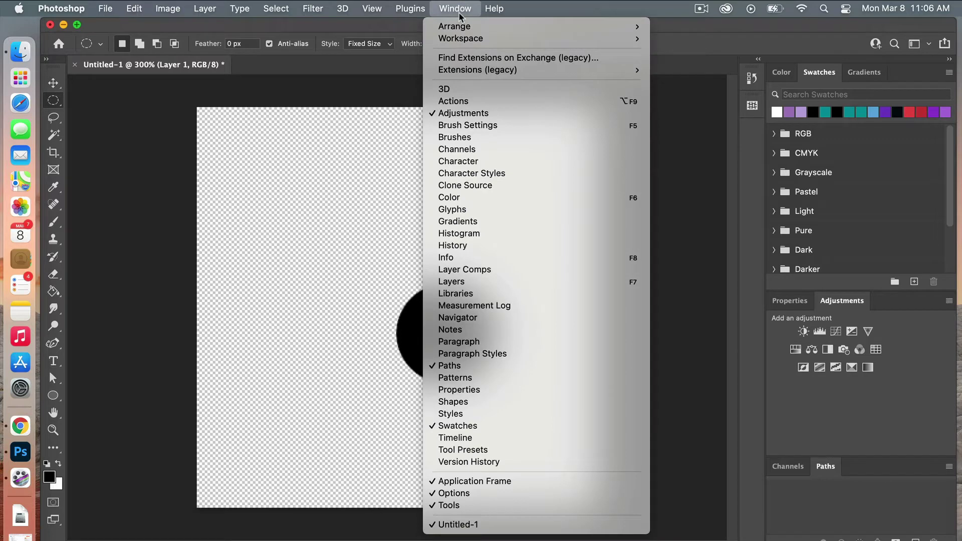
left_click(494, 280)
left_click_drag(671, 135, 665, 114)
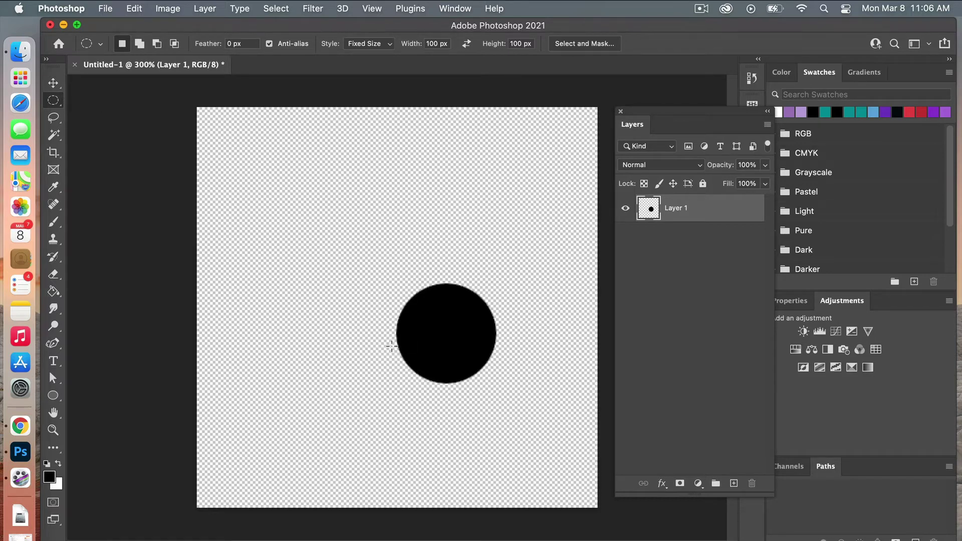
- Center the black circle horizontally and vertically on the whole canvas, and clear the selection
key("super+a")
key("v")
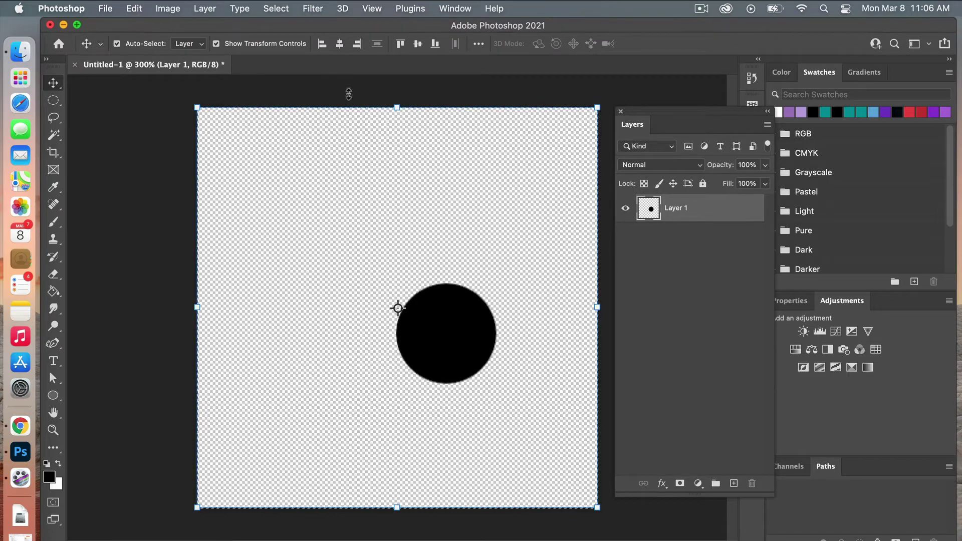
left_click(340, 46)
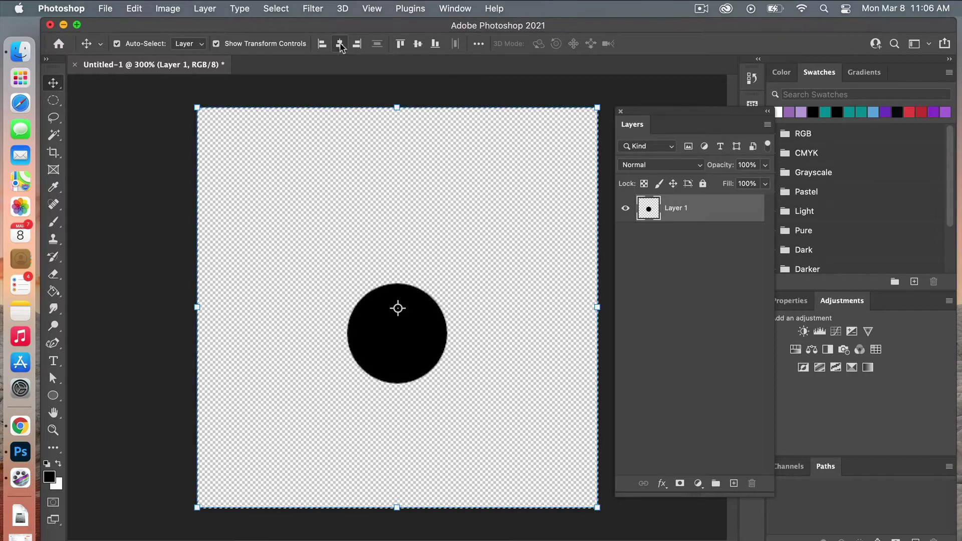
left_click(417, 45)
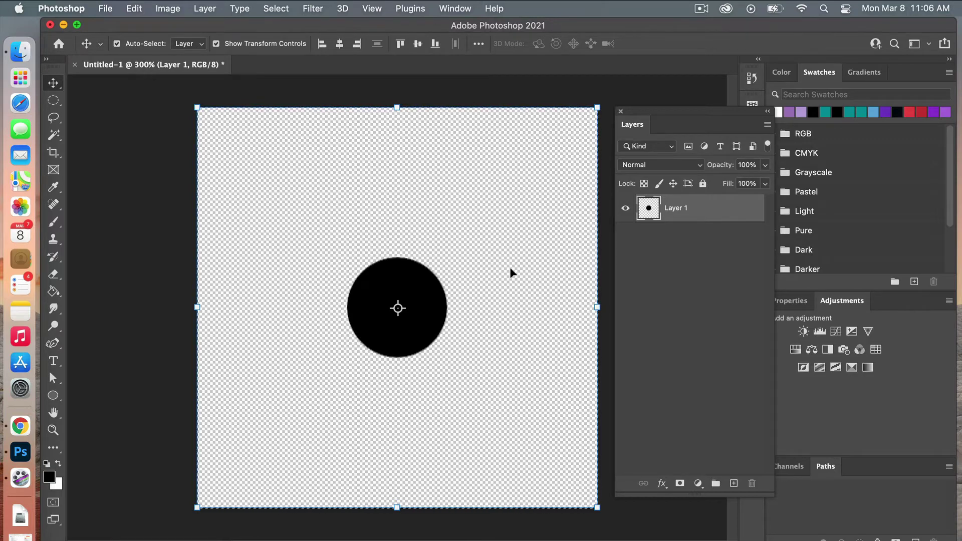
key("super+d")
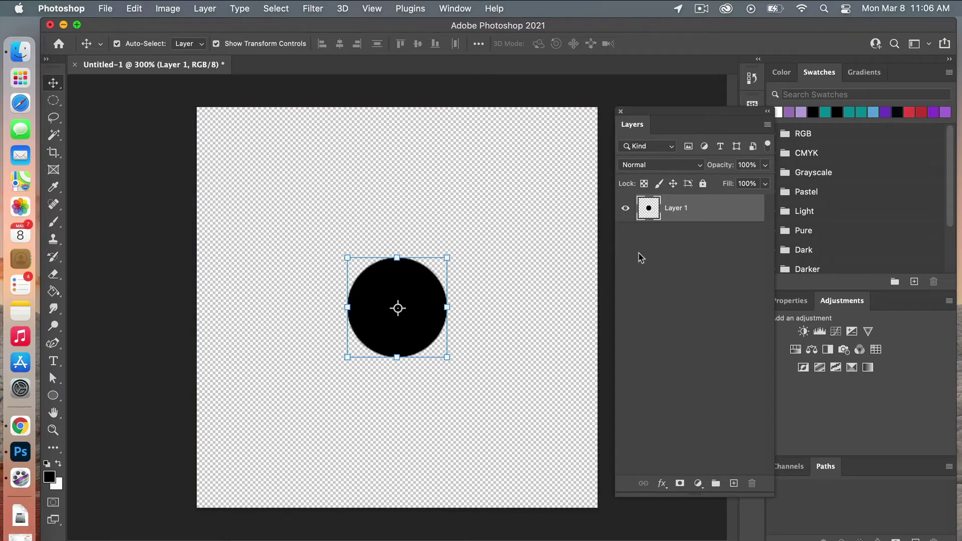
- Duplicate the circle layer within the same document and convert the copy to a smart object
right_click(677, 215)
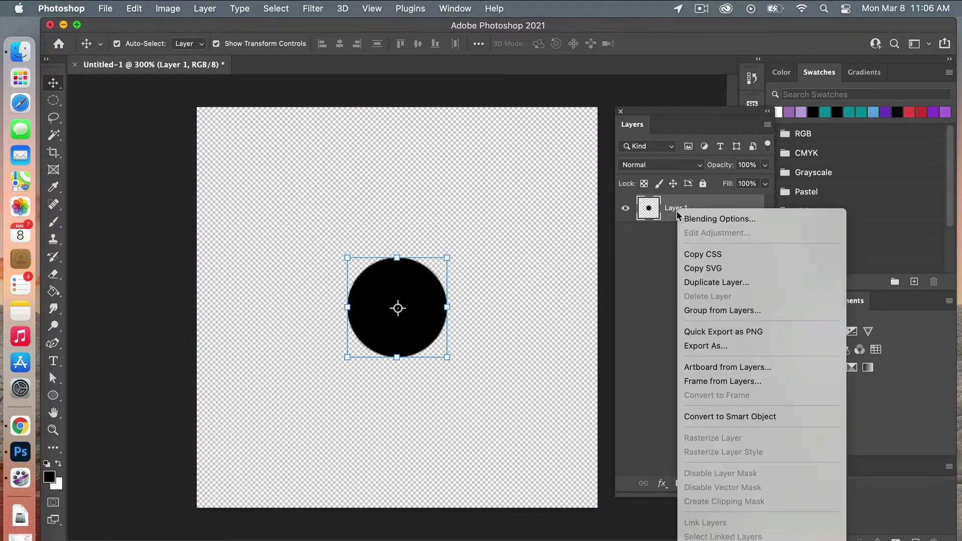
left_click(712, 282)
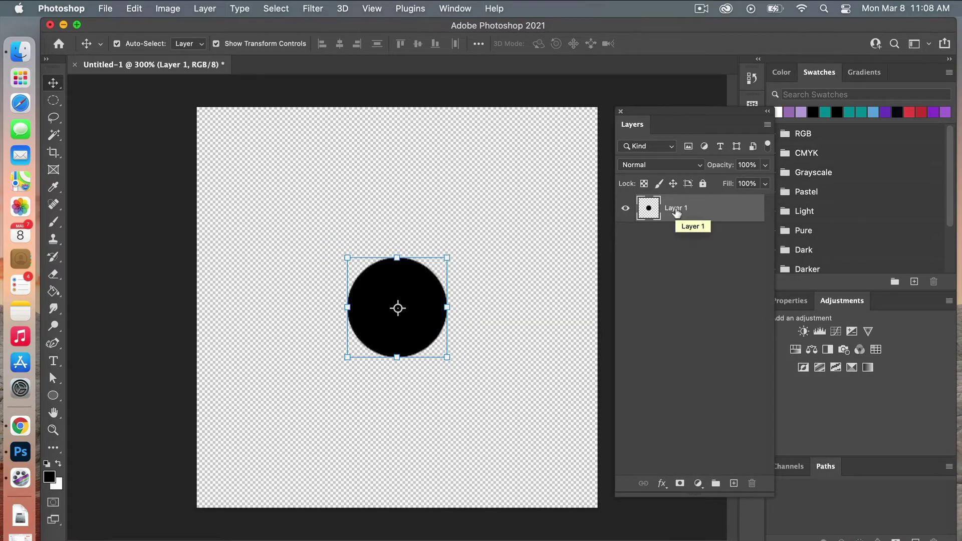
right_click(676, 206)
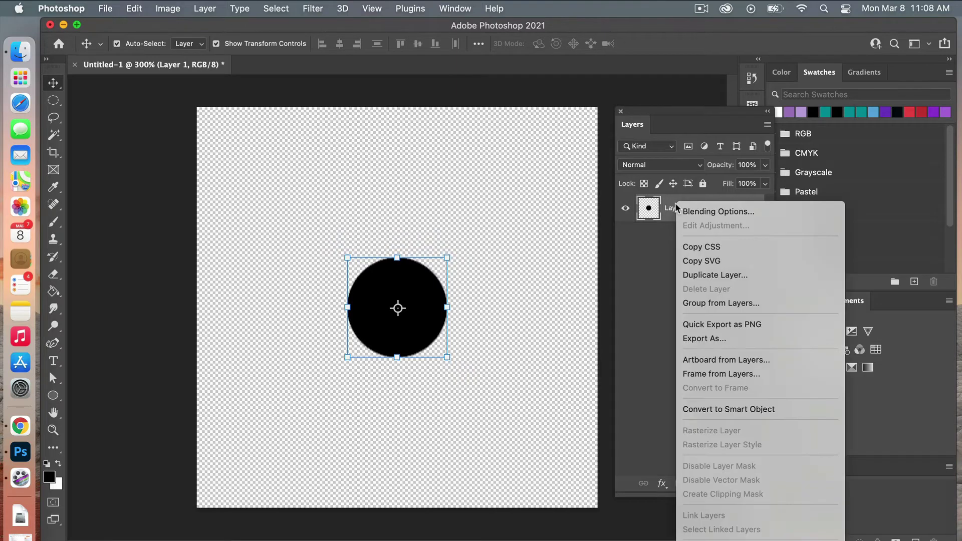
left_click(715, 275)
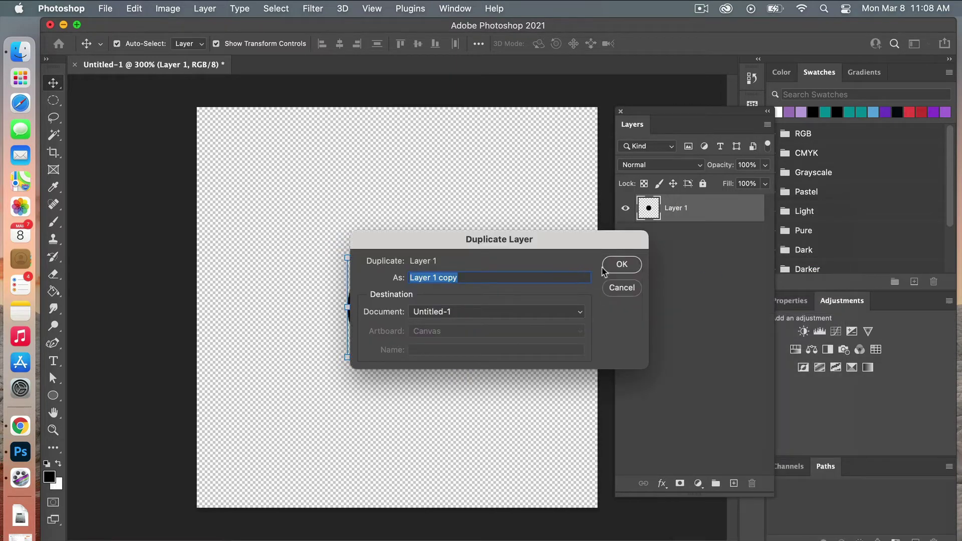
left_click(620, 265)
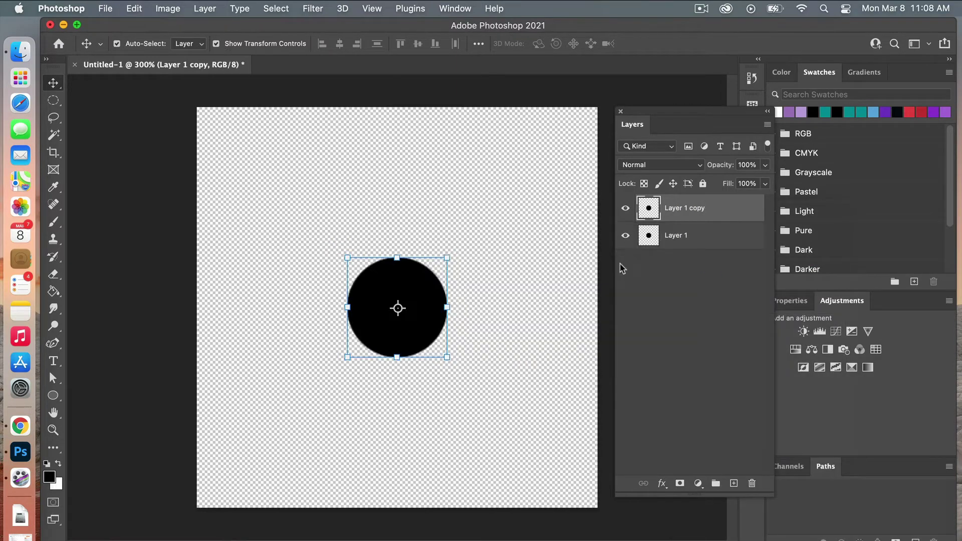
right_click(712, 209)
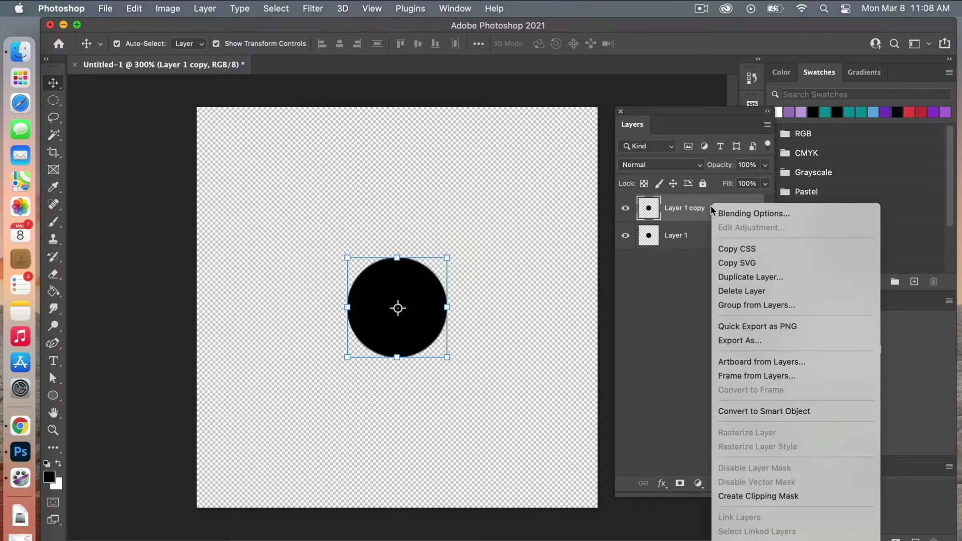
left_click(760, 412)
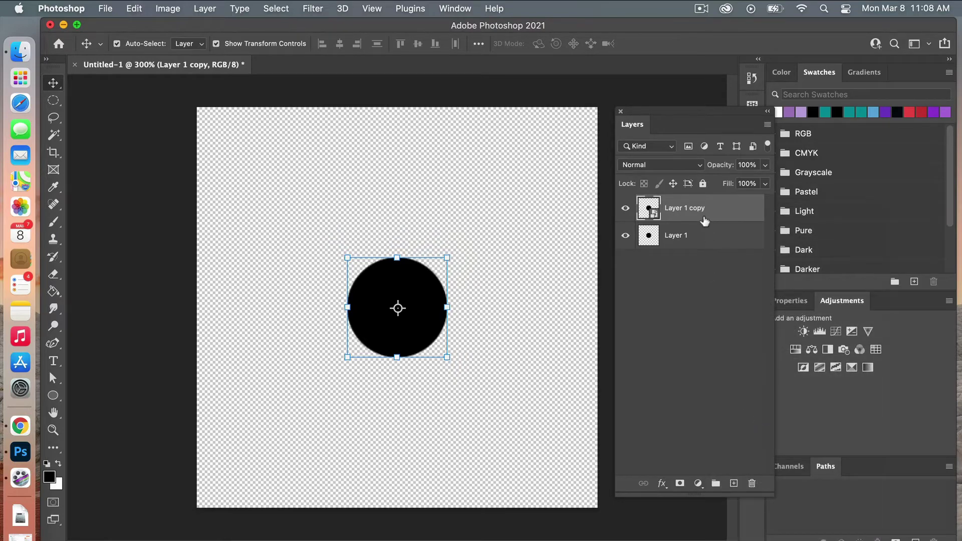
- Apply the Offset filter to the copied layer with +200 pixels horizontal, +200 pixels vertical and Wrap Around
left_click(321, 9)
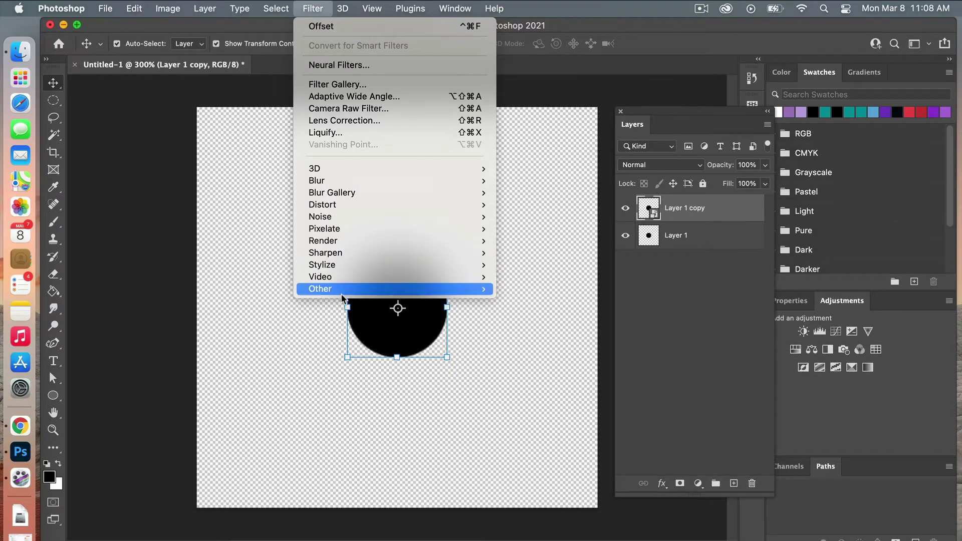
mouse_move(341, 291)
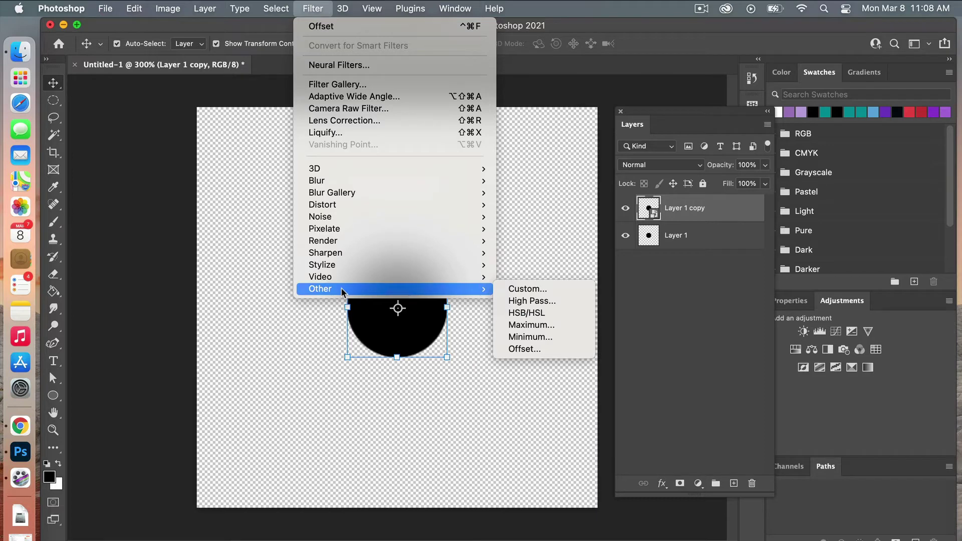
left_click(523, 348)
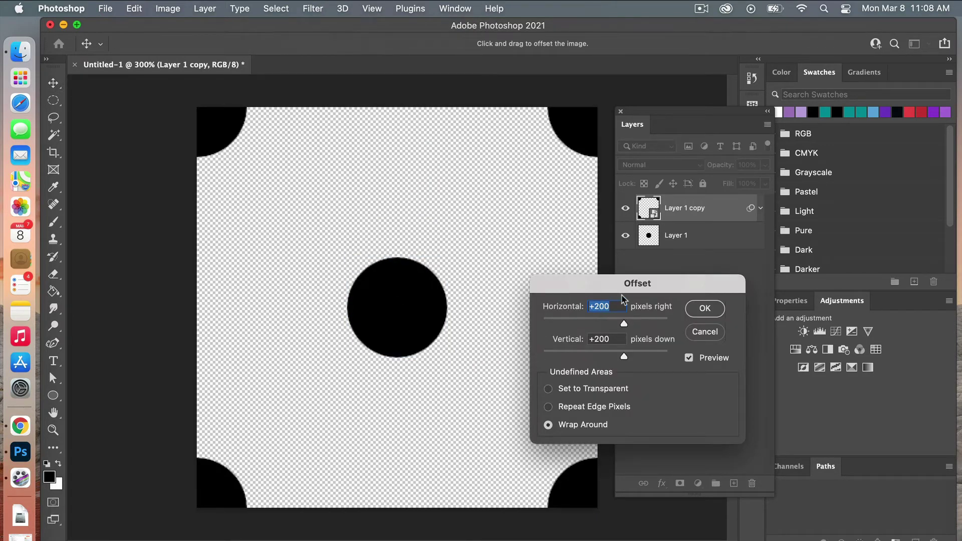
left_click_drag(645, 280, 592, 227)
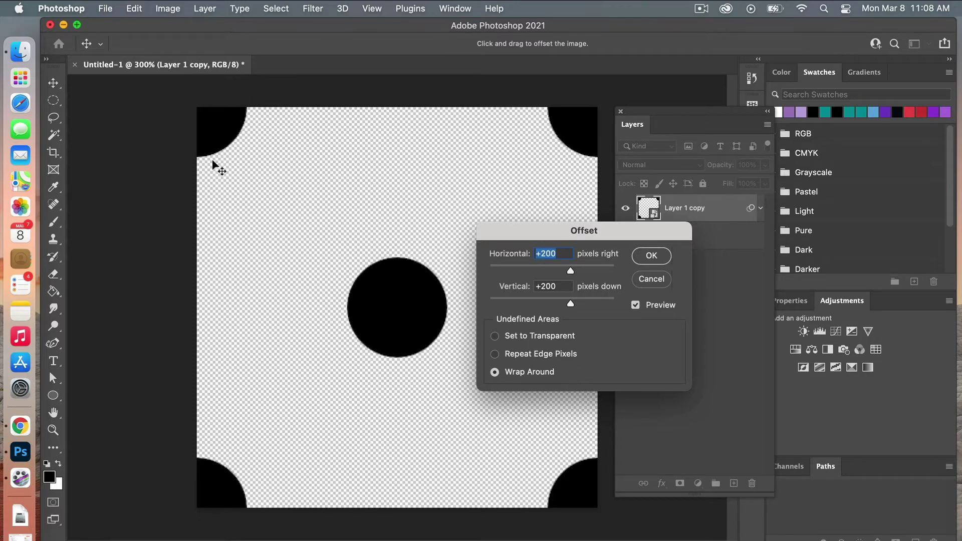
left_click(652, 261)
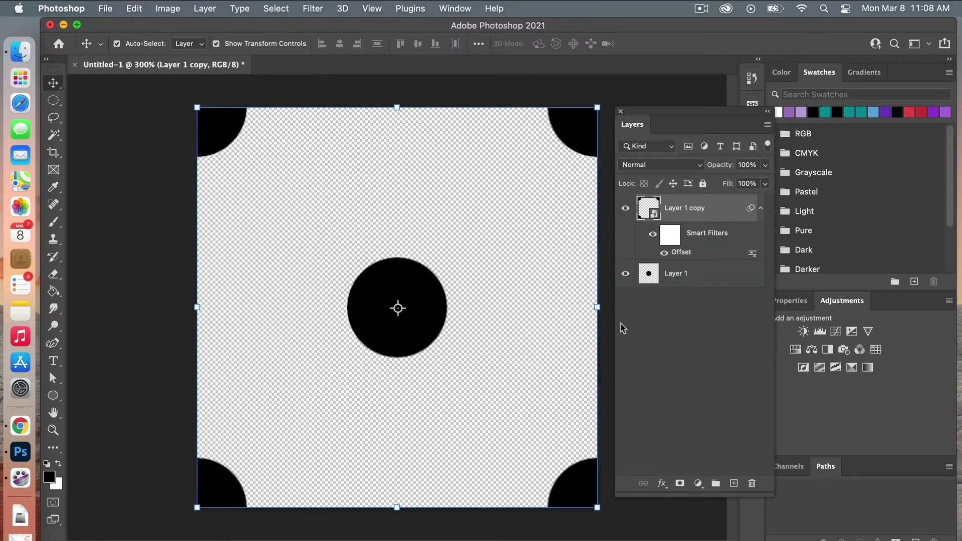
- Deselect the layers and define the whole dot tile as a pattern named "polka dots"
left_click(163, 268)
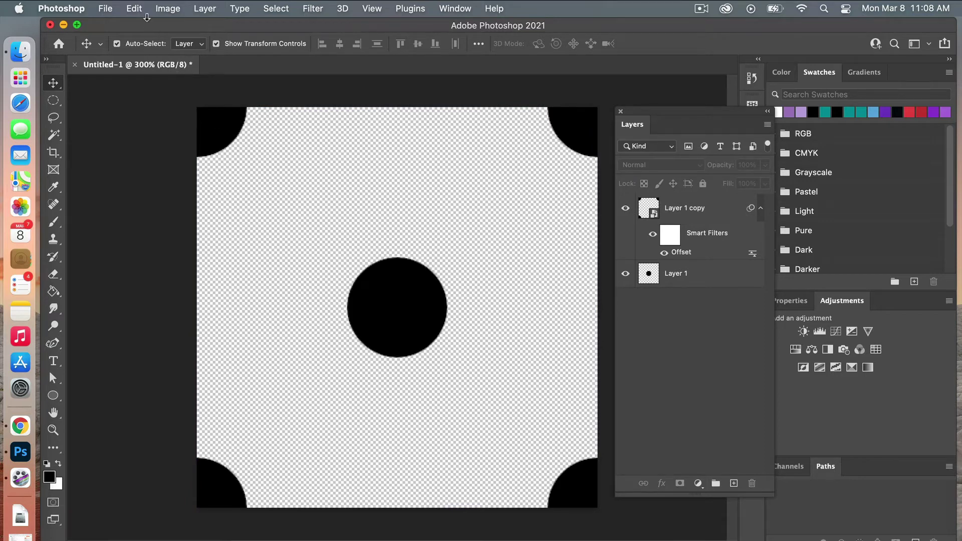
left_click(134, 9)
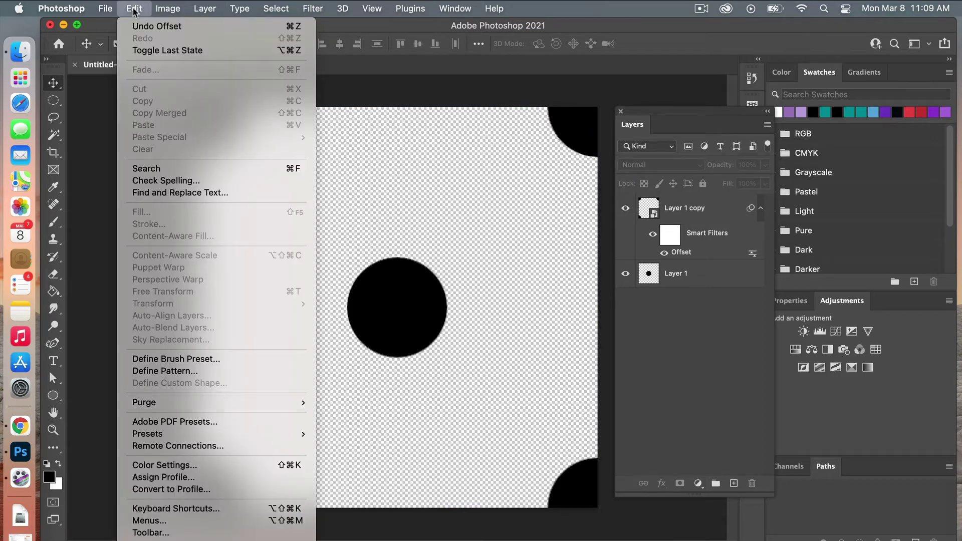
left_click(205, 372)
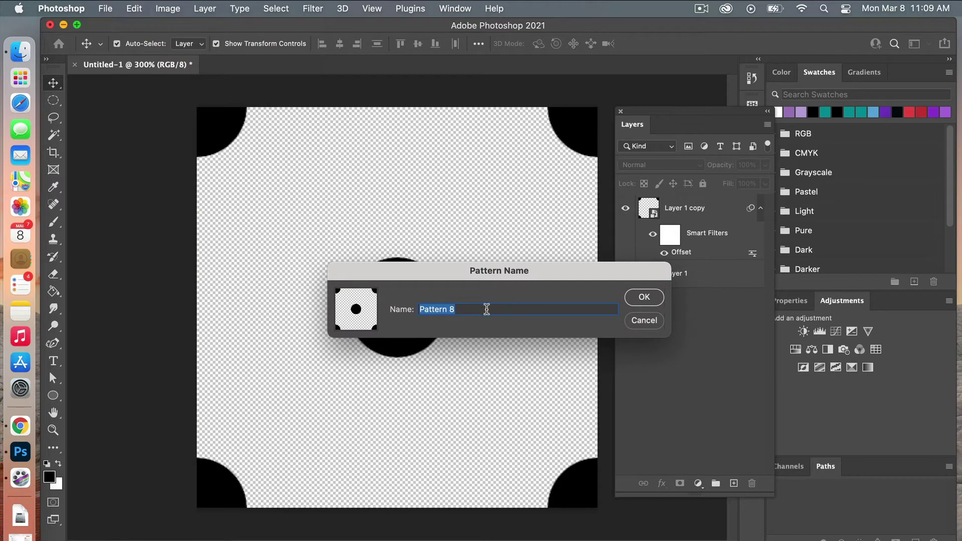
type("polka dots")
left_click(659, 302)
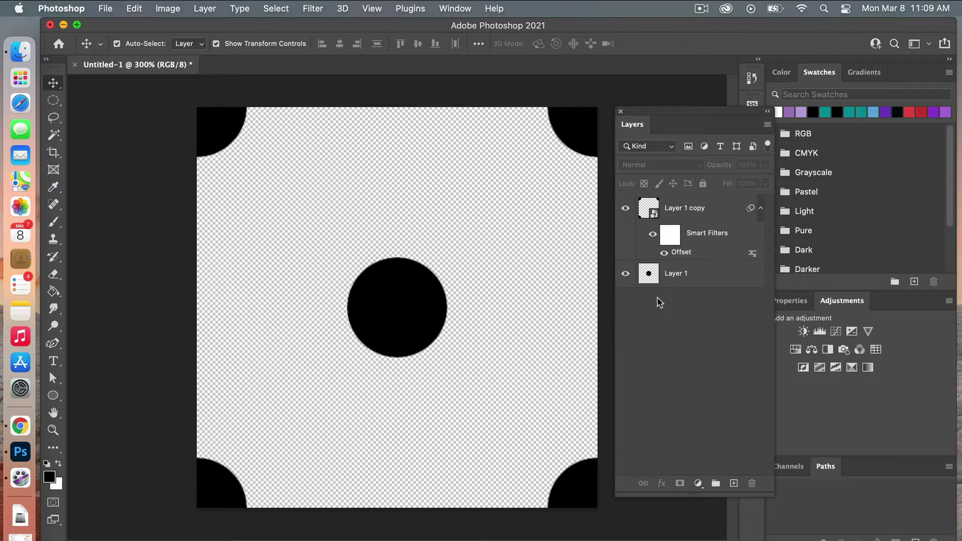
- Create a new 3600 × 3600 pixel document at 300 pixels/inch with a white background
left_click(107, 8)
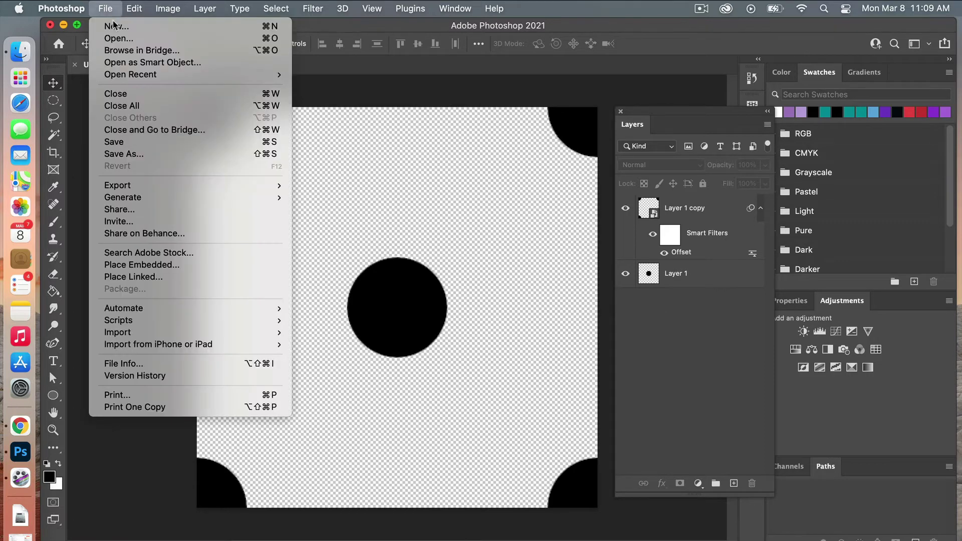
left_click(143, 26)
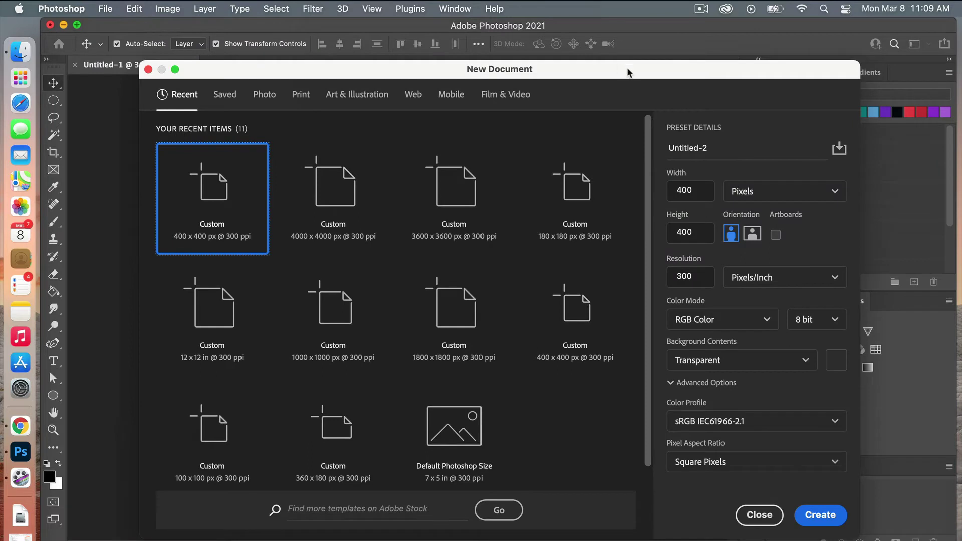
left_click_drag(703, 188, 666, 184)
type("3600")
left_click_drag(700, 231, 667, 232)
type("36")
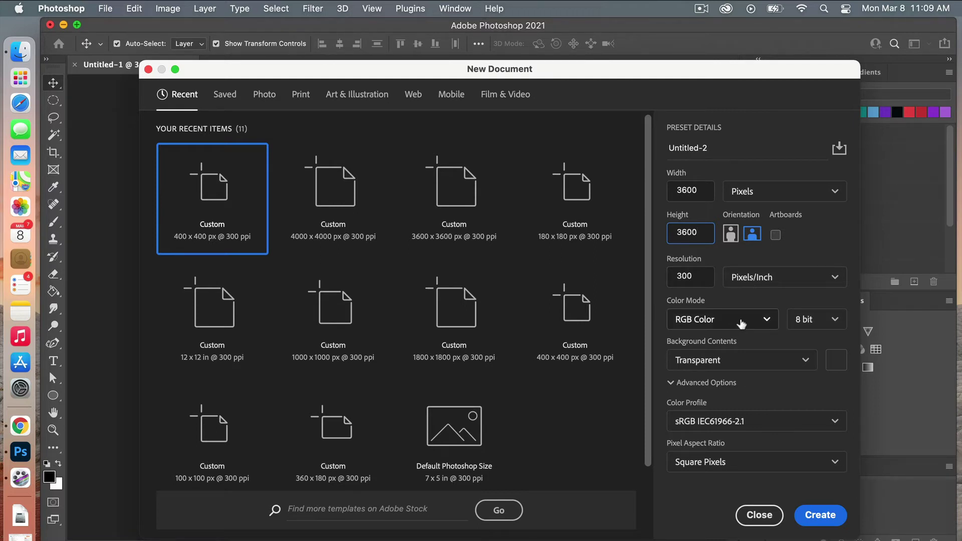
left_click(748, 361)
left_click(746, 390)
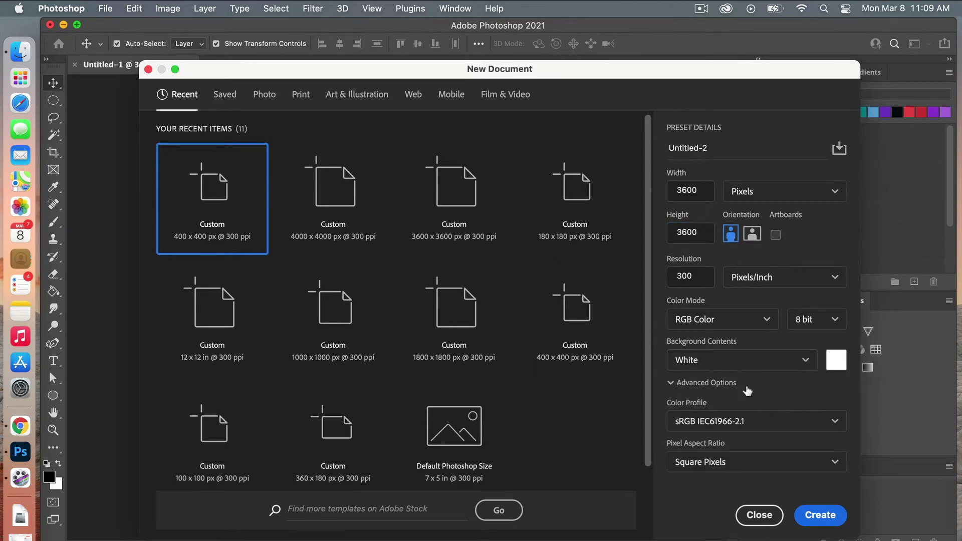
left_click(835, 513)
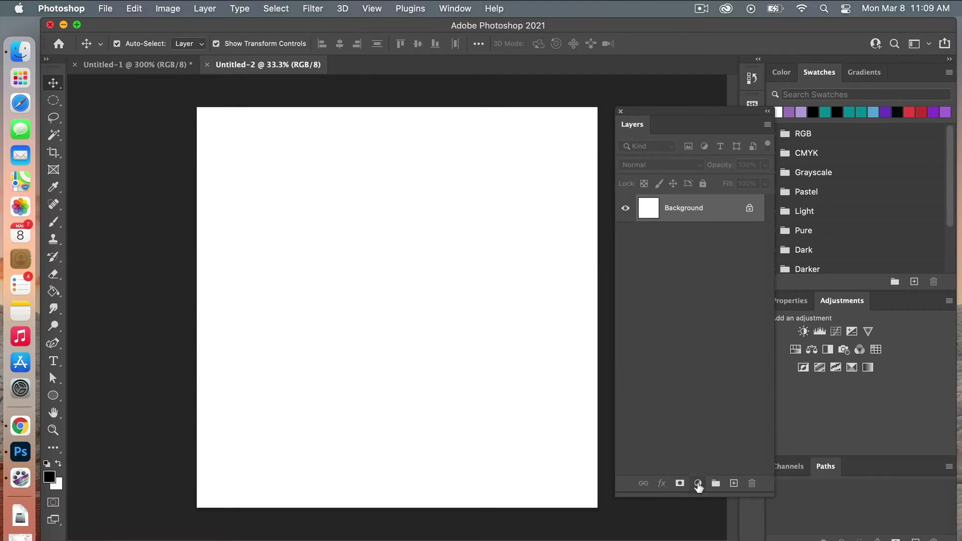
- Add a pattern fill layer using the newly defined polka dot pattern and snap the pattern to the origin
left_click(698, 484)
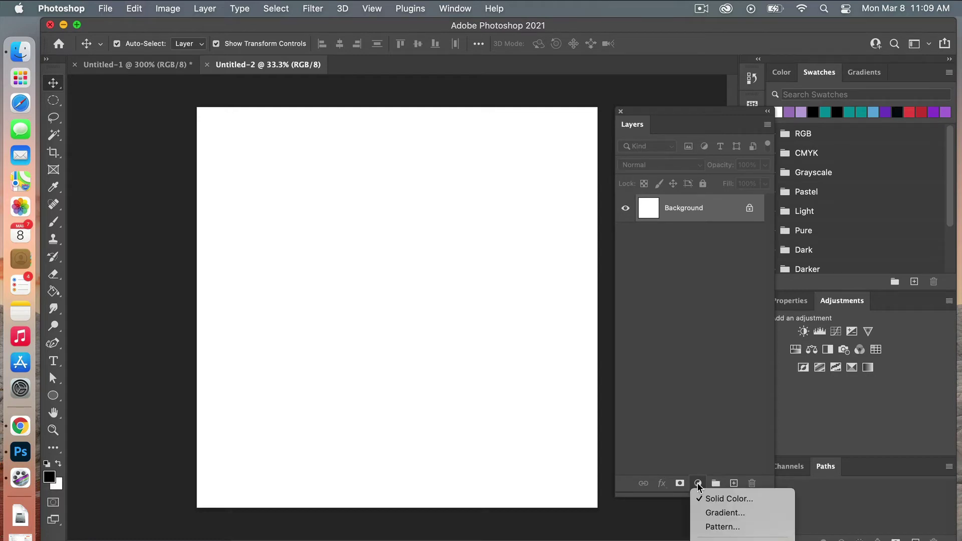
left_click(742, 527)
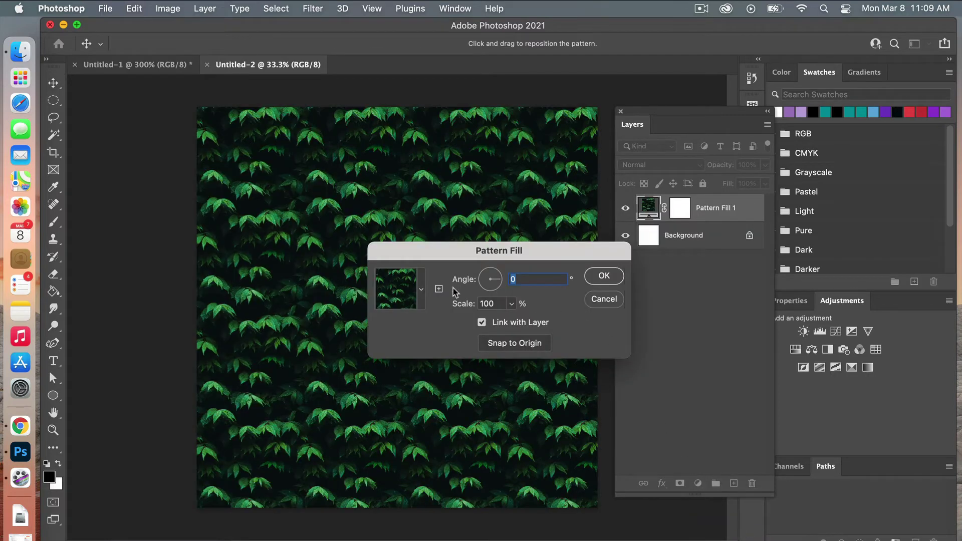
left_click(421, 289)
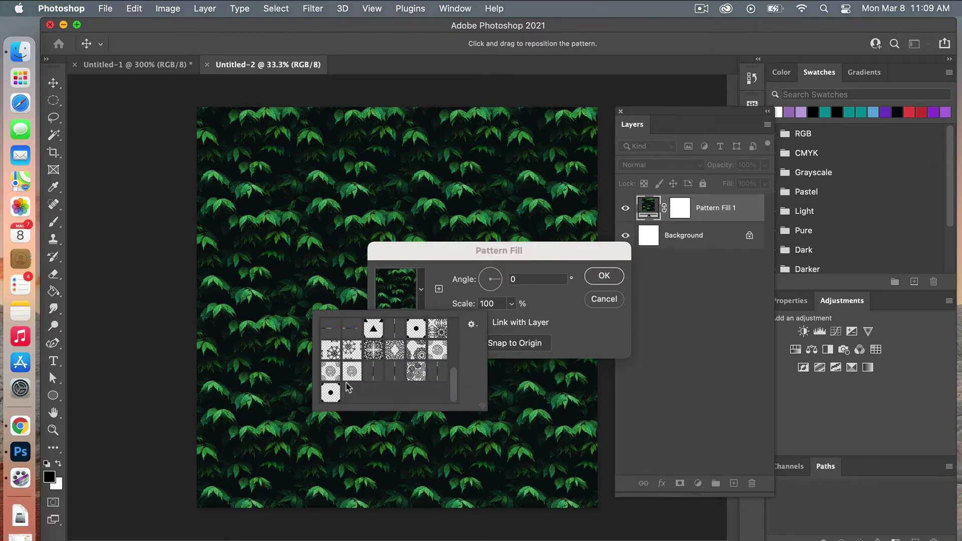
left_click(329, 393)
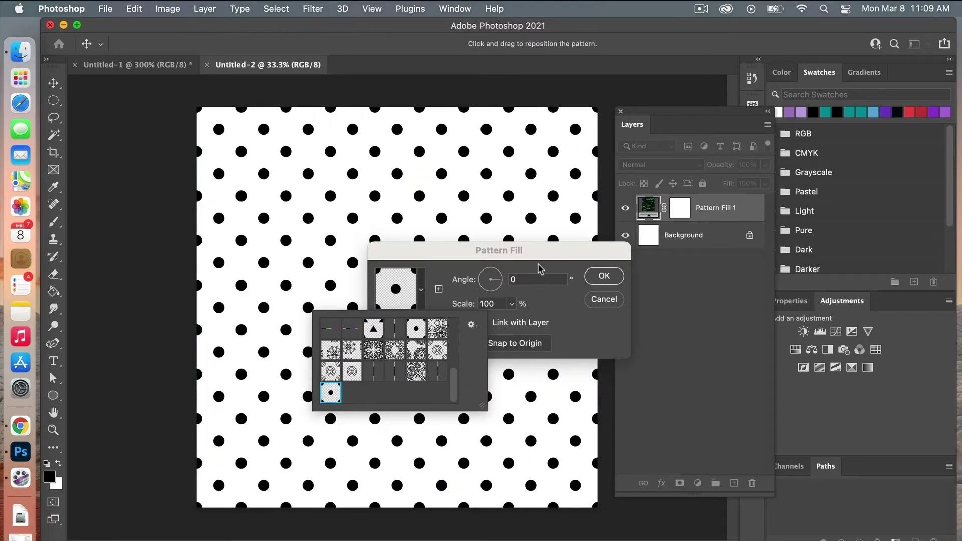
left_click(551, 262)
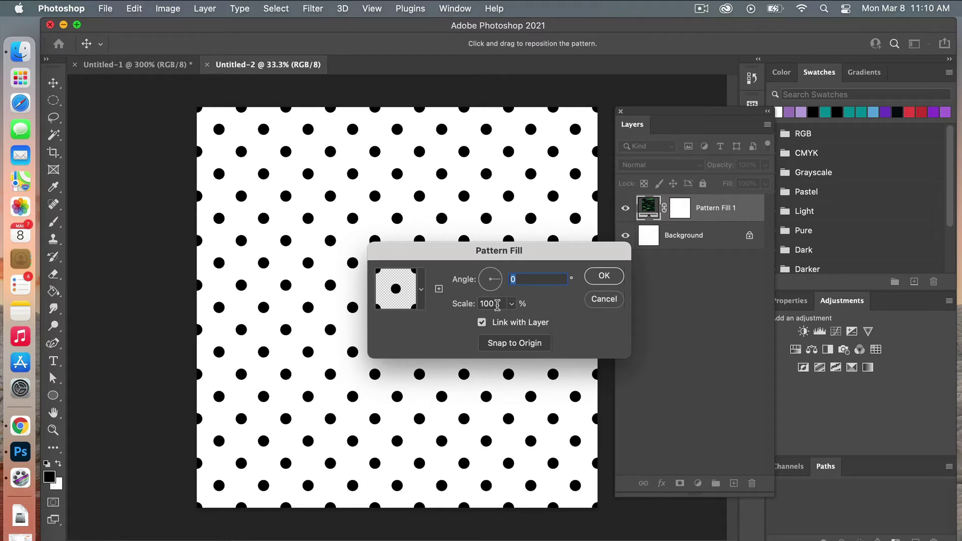
left_click_drag(429, 189, 367, 195)
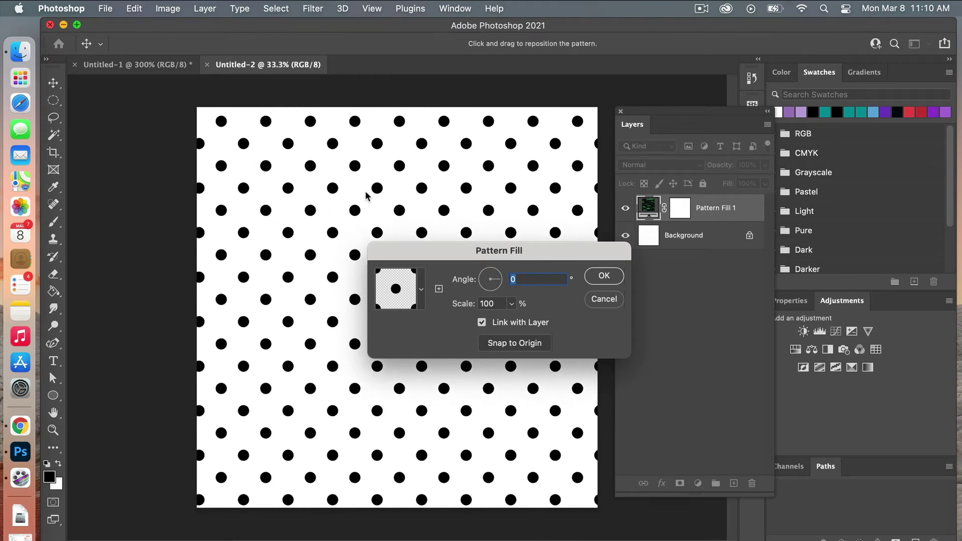
left_click(541, 343)
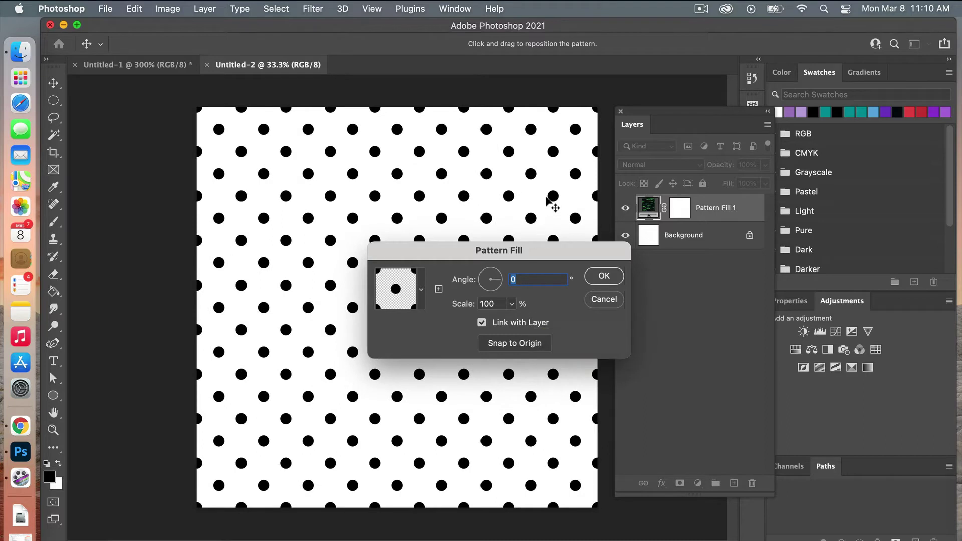
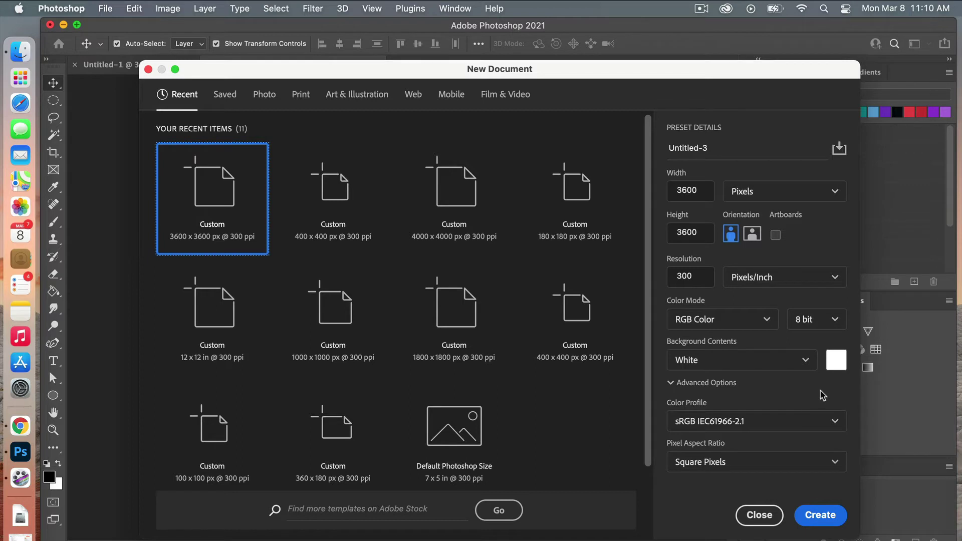
- Create another white 3600 × 3600 pixel document, reset the default colors, and render Difference Clouds on its background
left_click(836, 516)
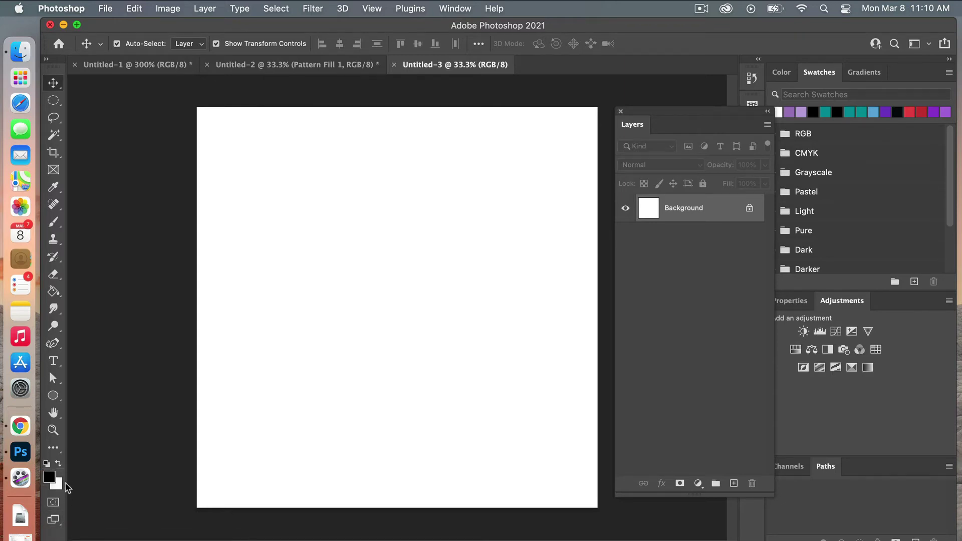
left_click(47, 465)
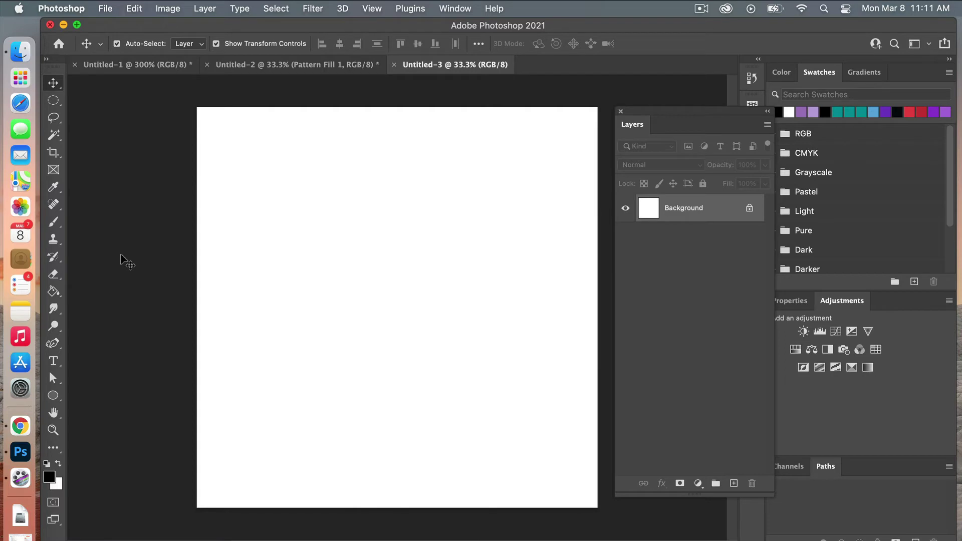
left_click(313, 8)
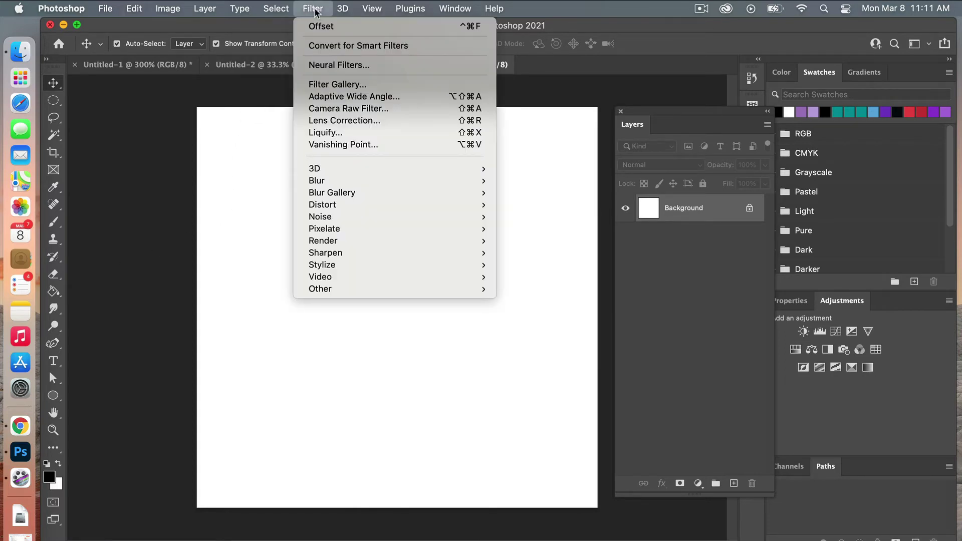
mouse_move(354, 241)
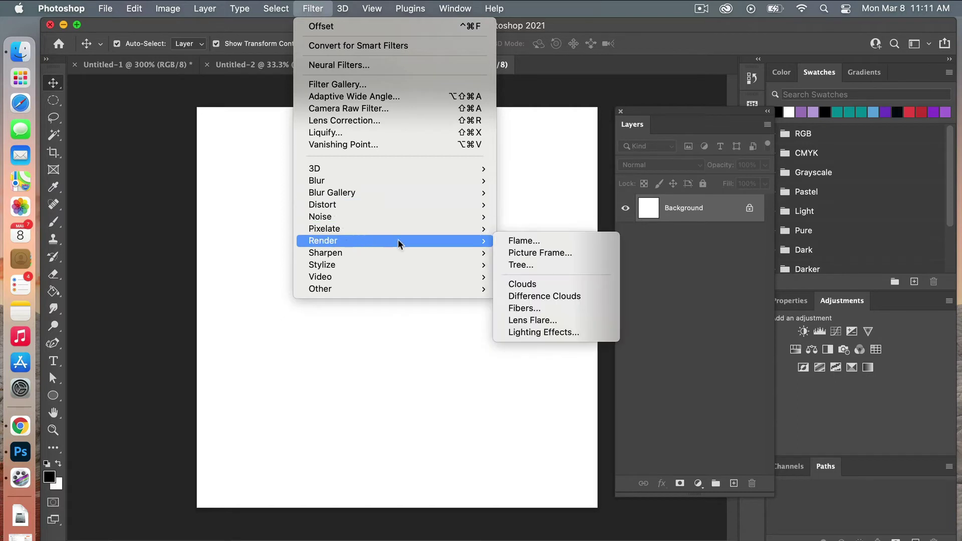
left_click(545, 296)
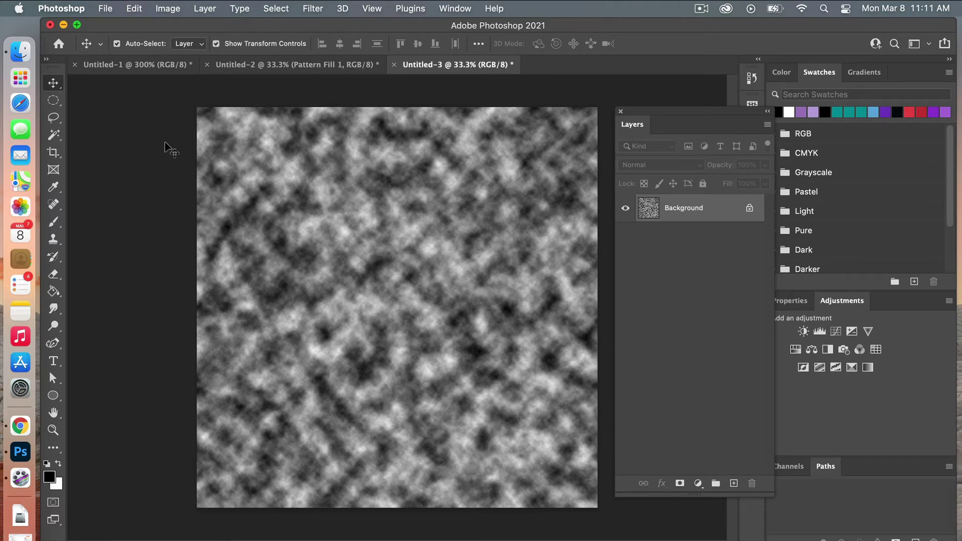
- Save the clouds document as difference-clouds.psd in the displacement-maps folder in Photoshop format, and close it
left_click(103, 9)
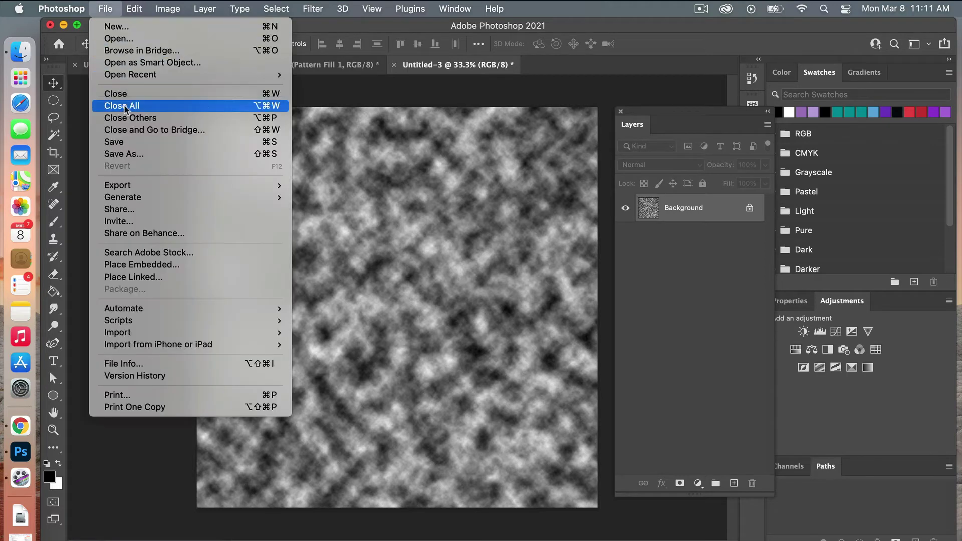
left_click(125, 142)
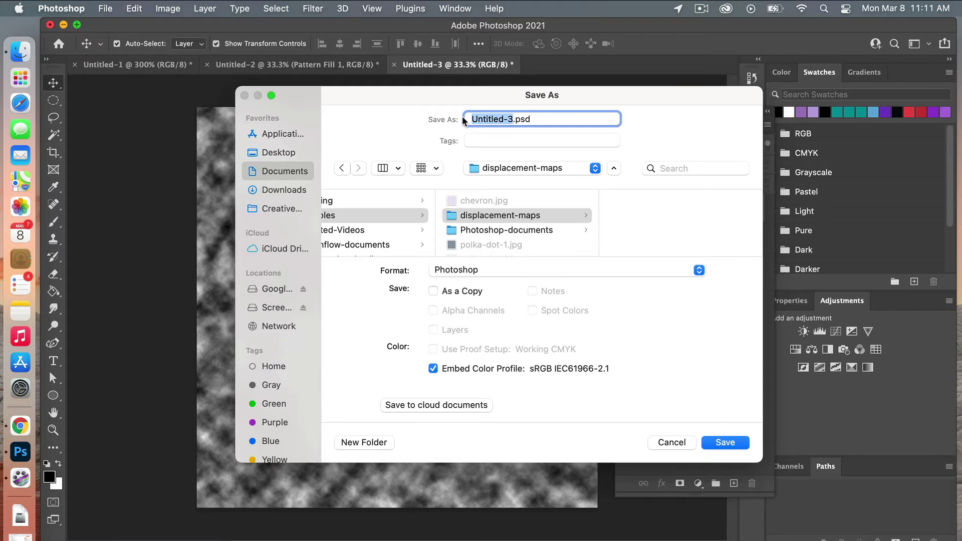
type("difference-d")
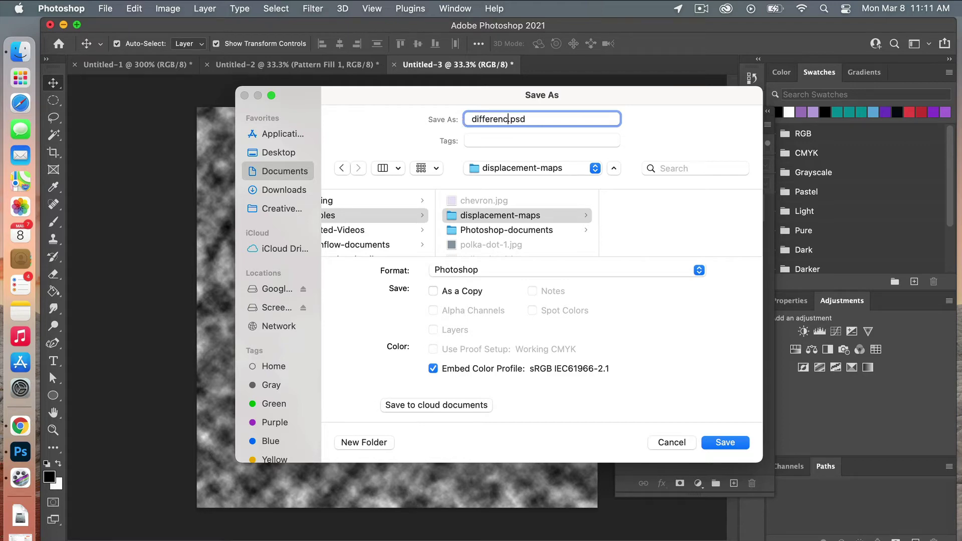
type("louds")
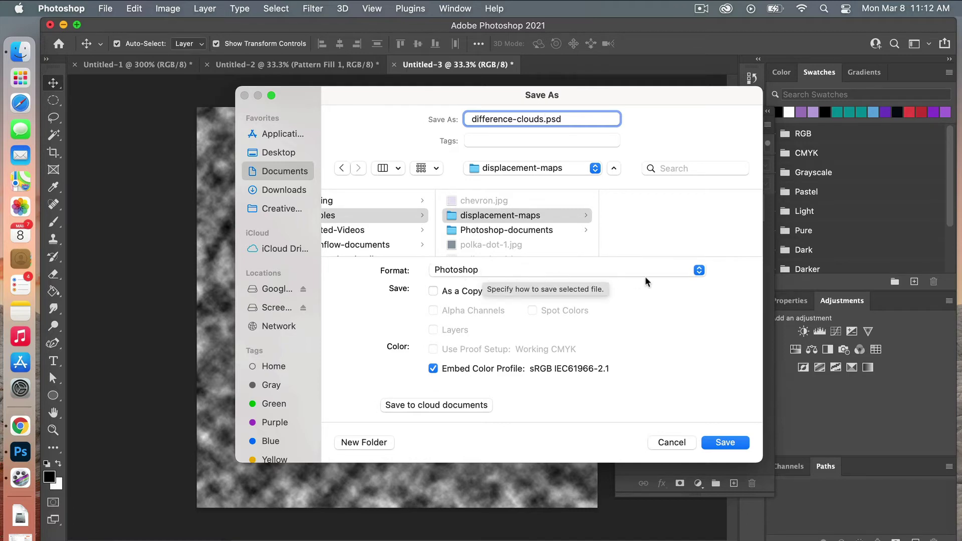
left_click(729, 442)
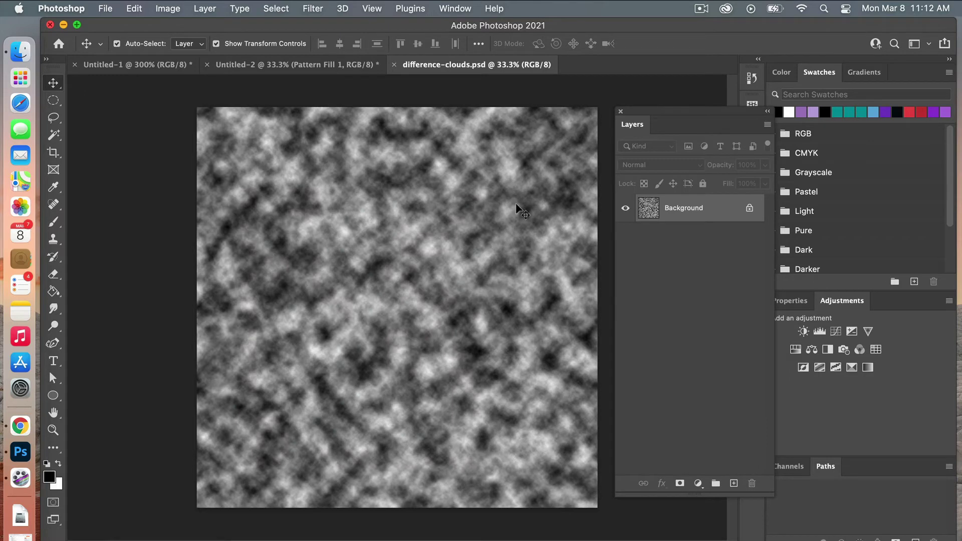
left_click(394, 65)
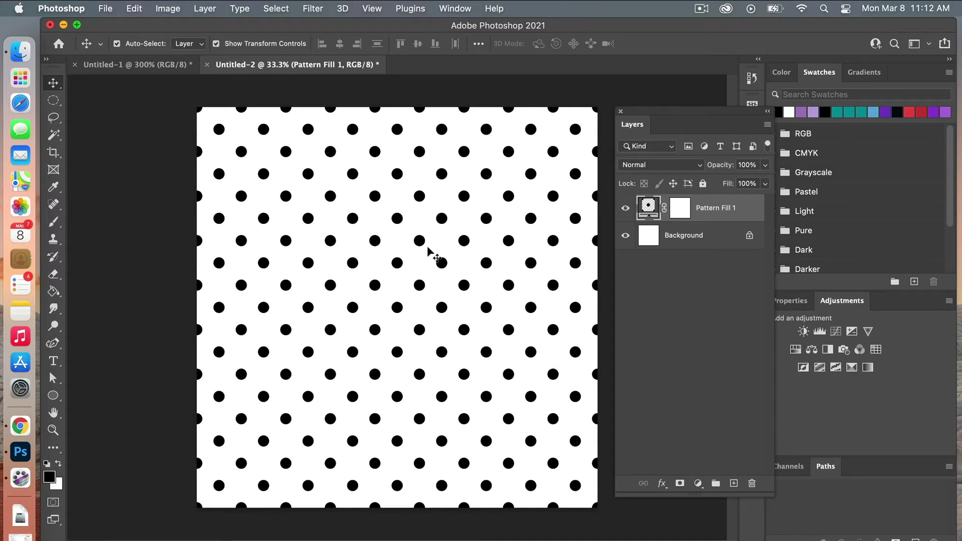
- Convert the pattern fill layer to a smart object and apply a Displace filter at 15 horizontal and 15 vertical scale using difference-clouds.psd
right_click(712, 209)
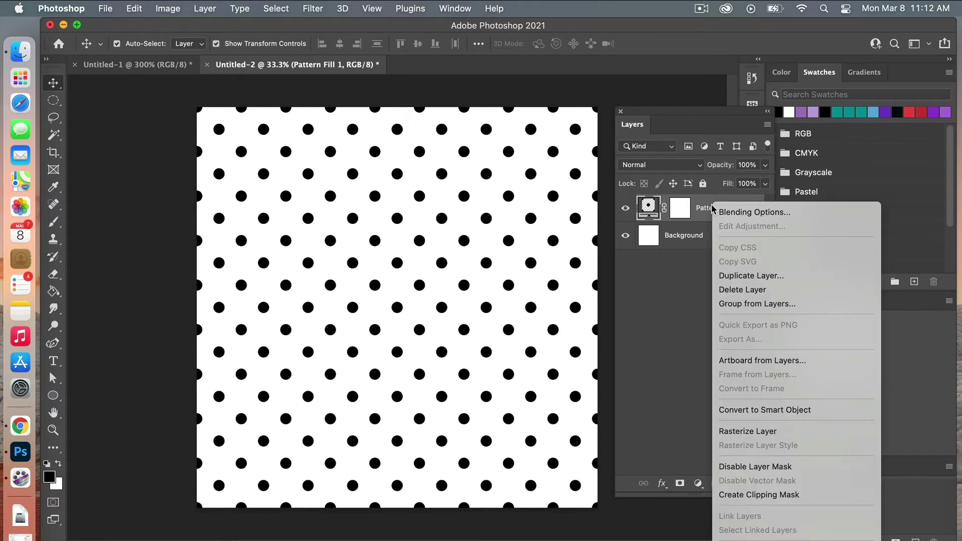
left_click(813, 411)
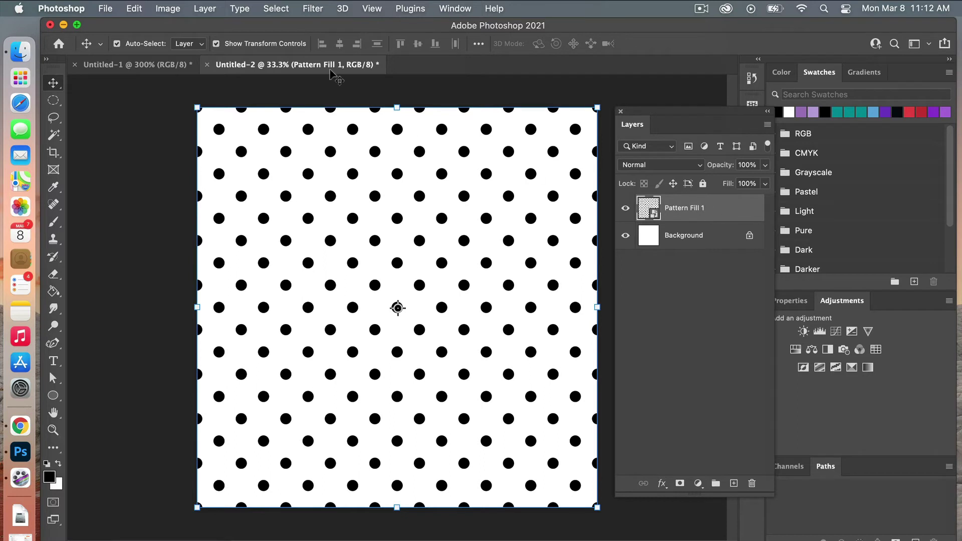
left_click(318, 10)
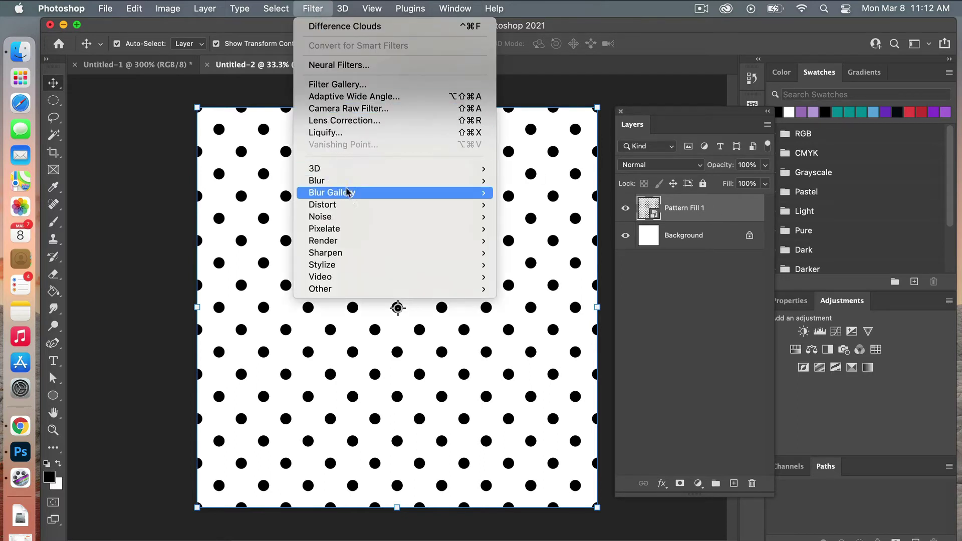
mouse_move(350, 205)
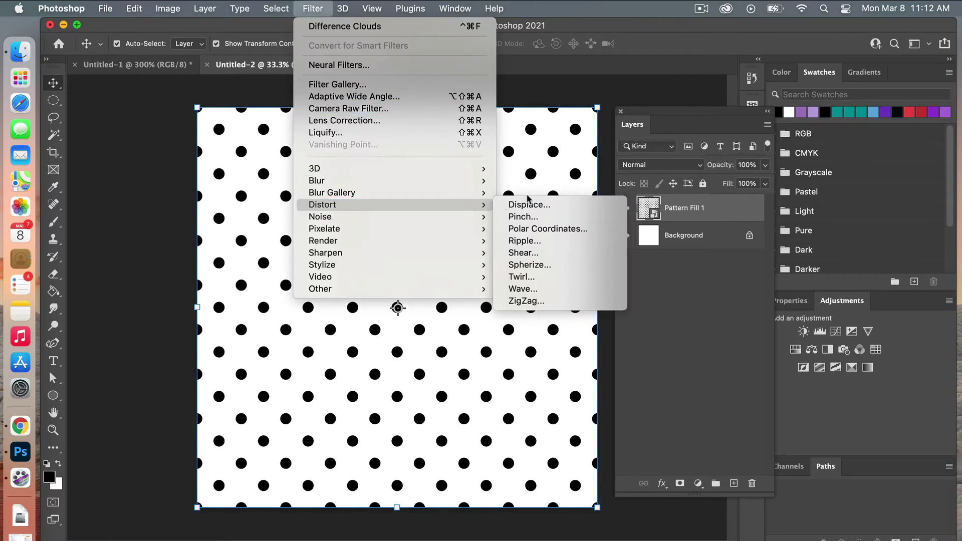
left_click(551, 206)
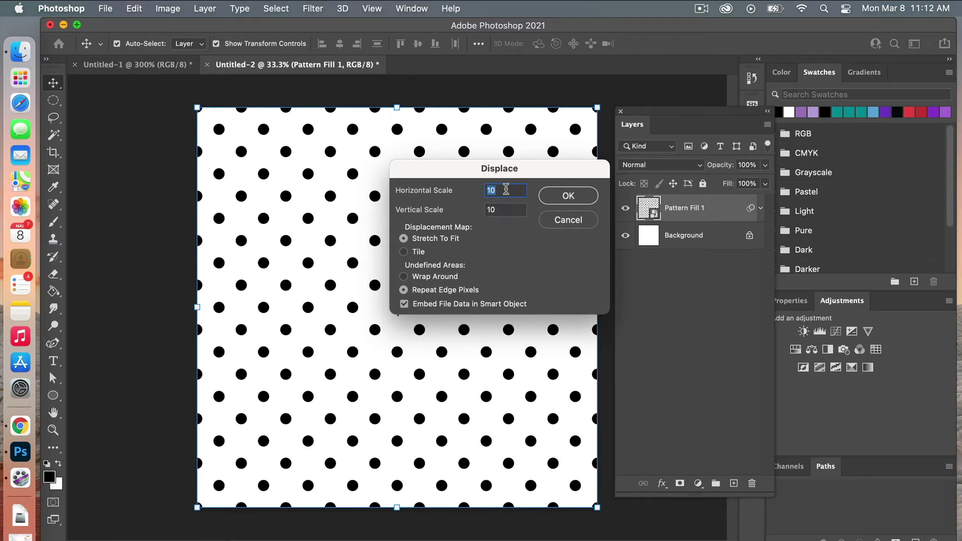
type("15")
key("Tab")
type("1")
left_click(573, 201)
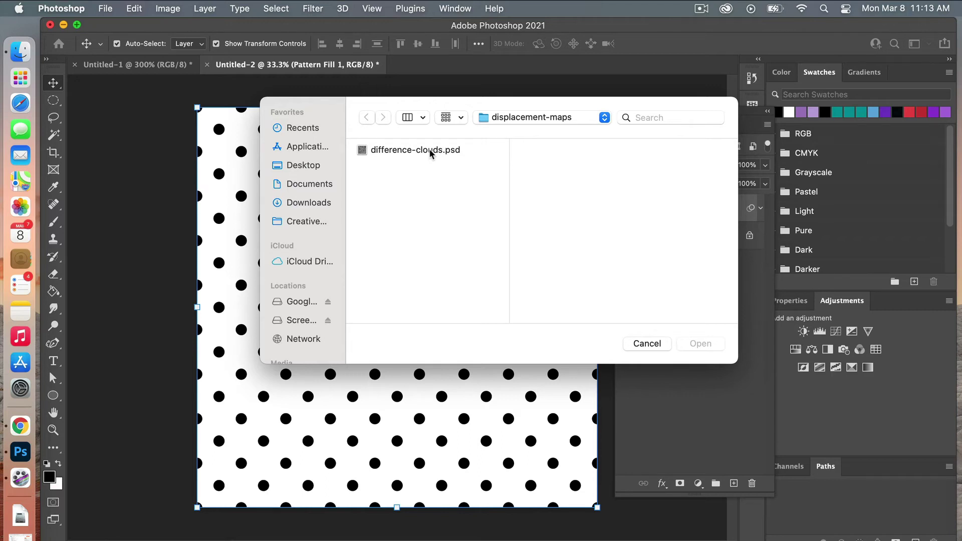
left_click(429, 149)
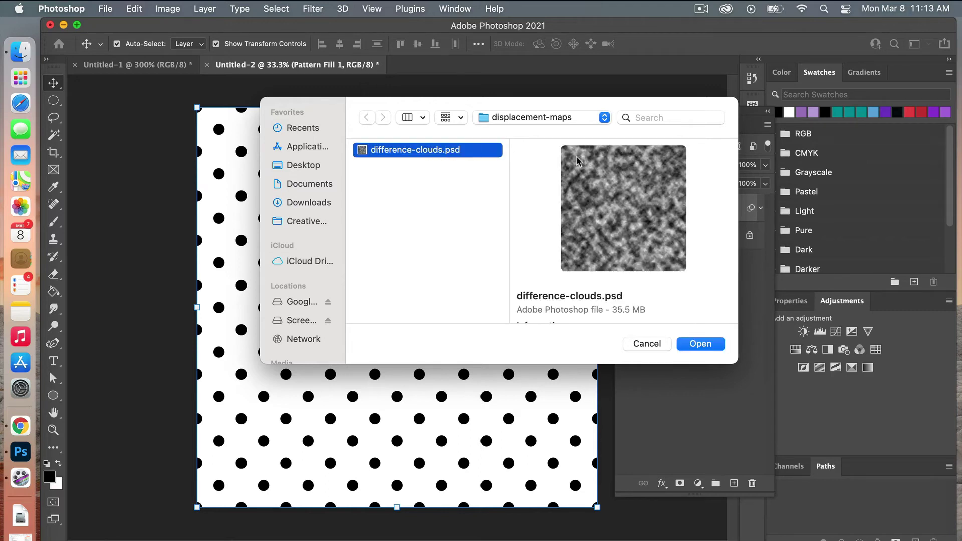
left_click(704, 349)
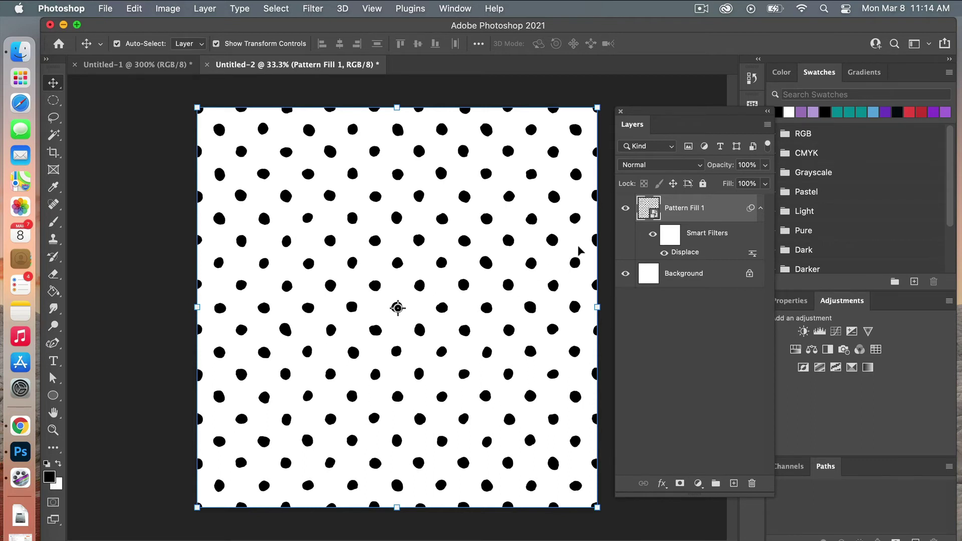
- Change the Displace filter's horizontal and vertical scale to 20, using difference-clouds.psd as the map again
double_click(679, 257)
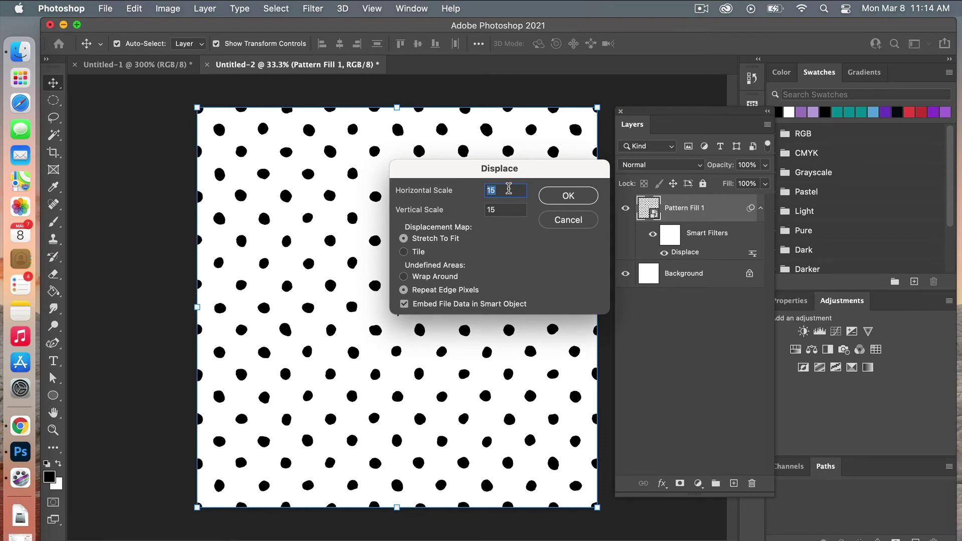
type("20")
double_click(491, 209)
type("20")
left_click(591, 195)
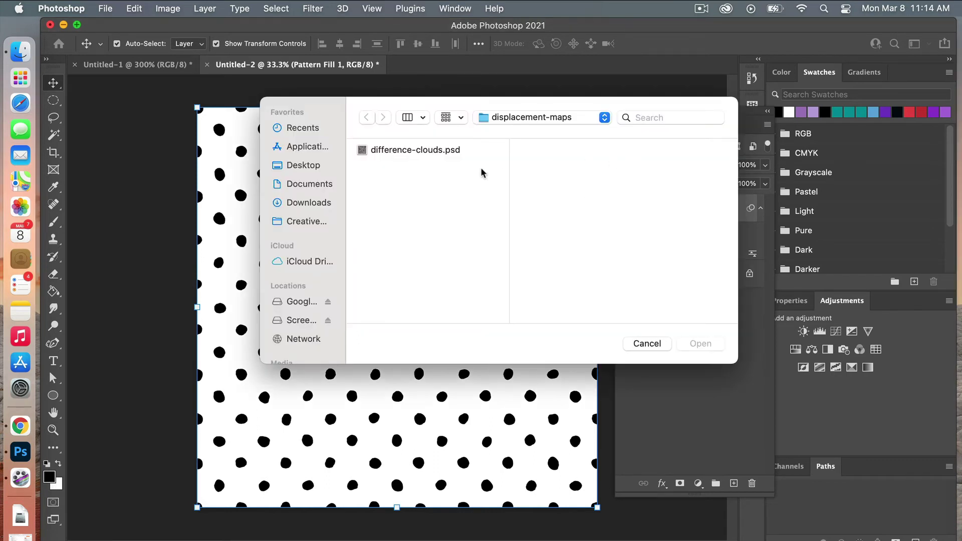
left_click(443, 150)
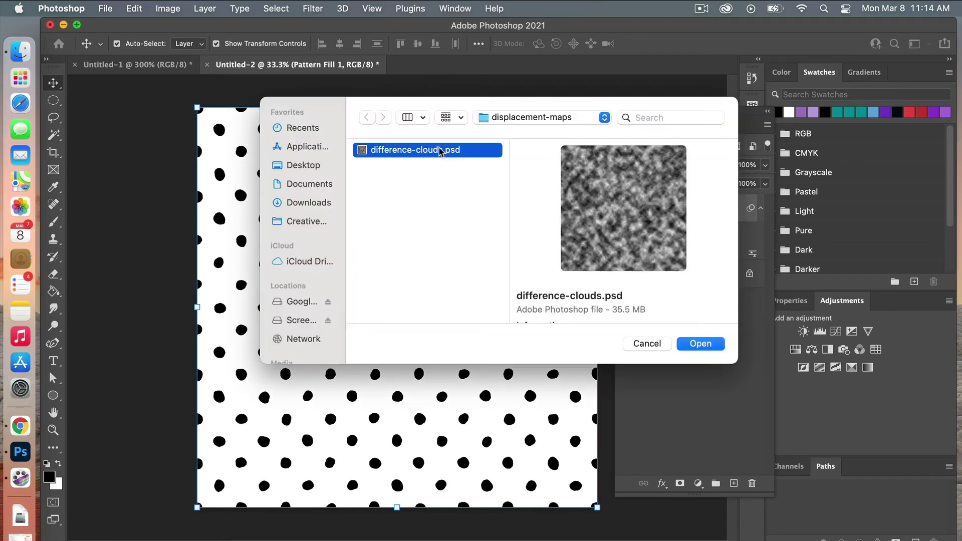
left_click(700, 344)
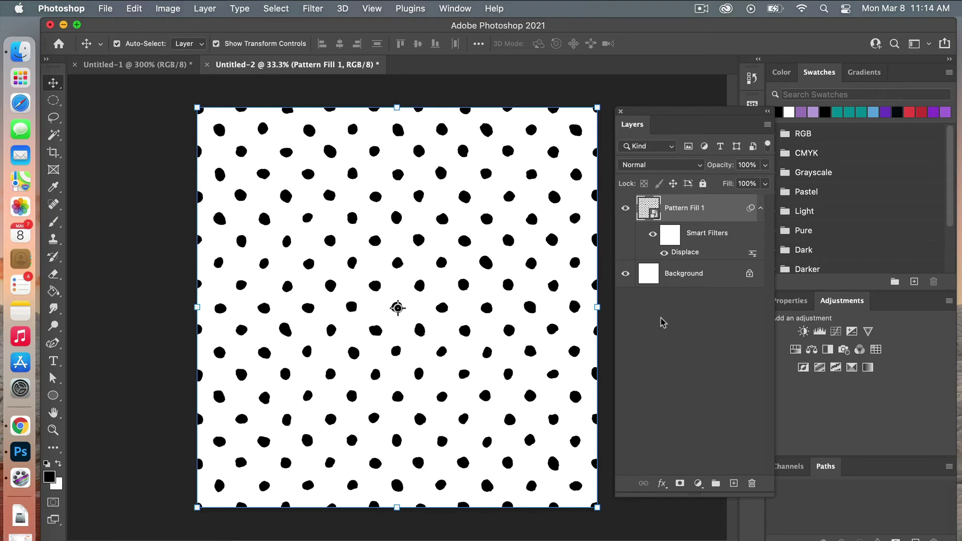
- Edit the Displace filter again, setting its horizontal scale to 15 and choosing difference-clouds.psd as the displacement map
double_click(685, 252)
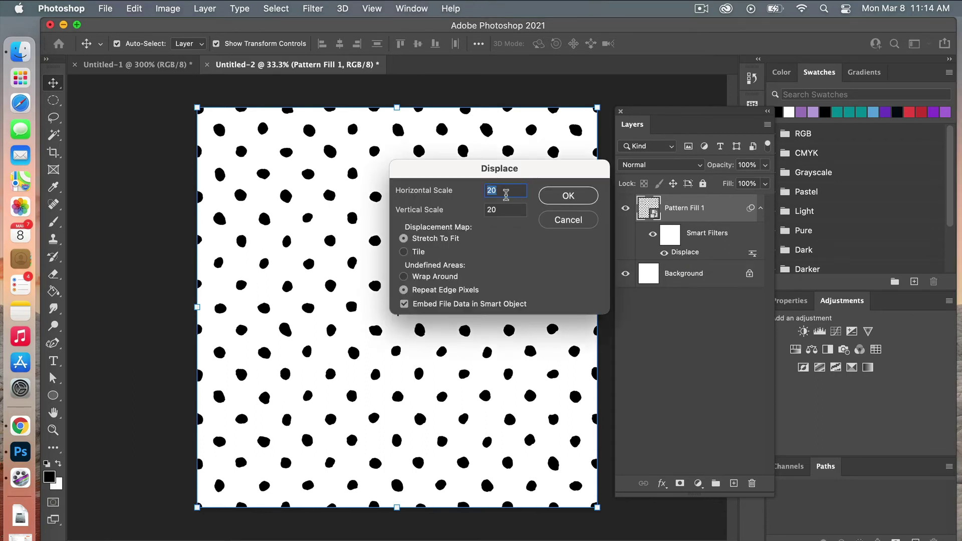
type("15")
key("Tab")
left_click(566, 195)
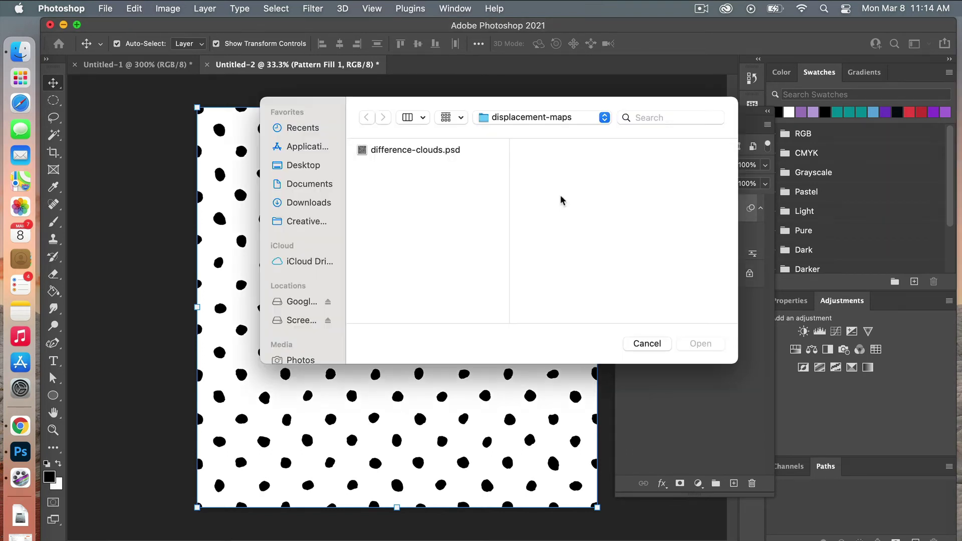
left_click(432, 150)
left_click(713, 346)
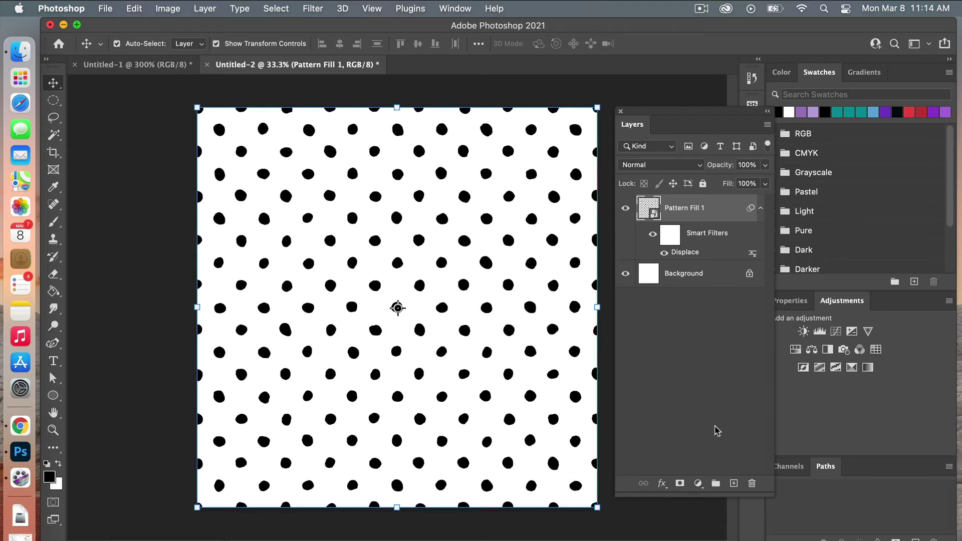
- Add a solid color fill layer in teal 01949b above the distorted dot pattern layer
left_click(698, 484)
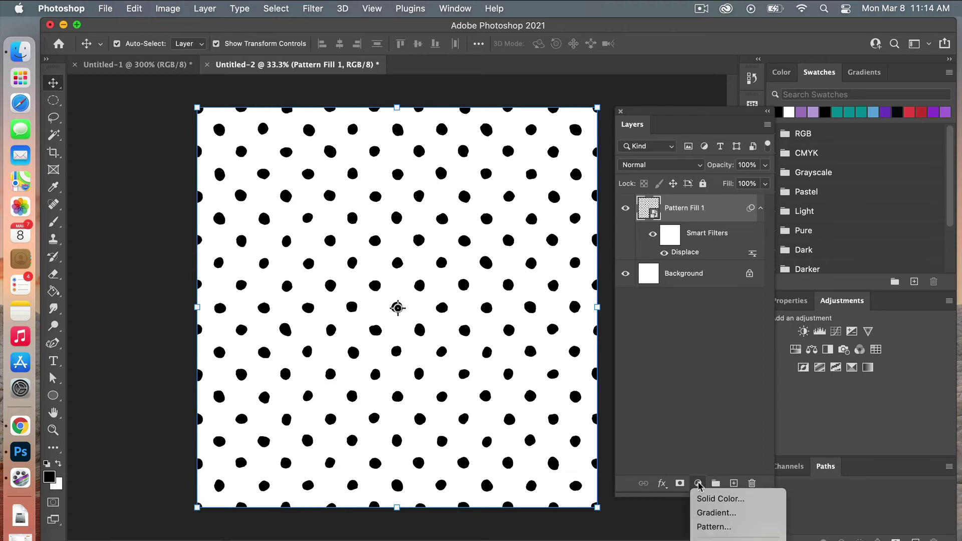
left_click(753, 499)
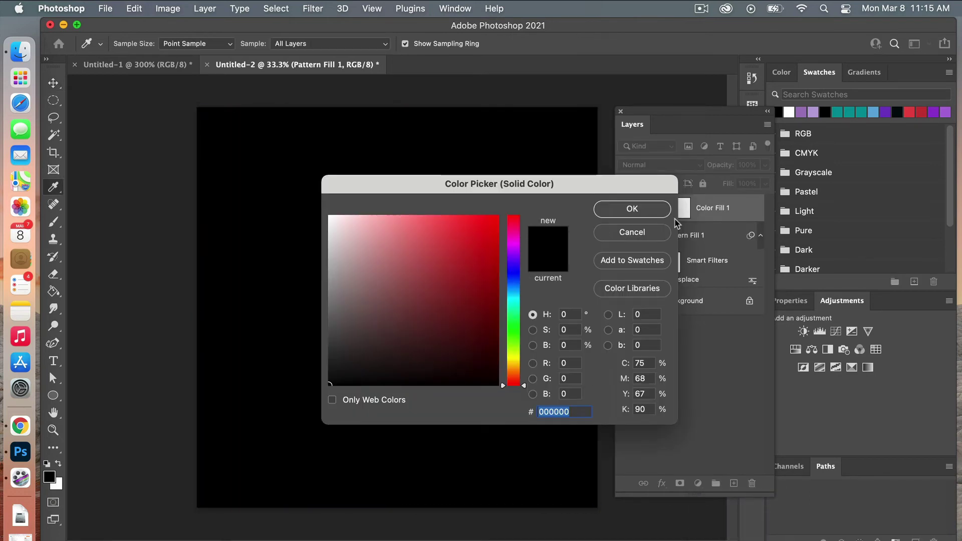
left_click(837, 110)
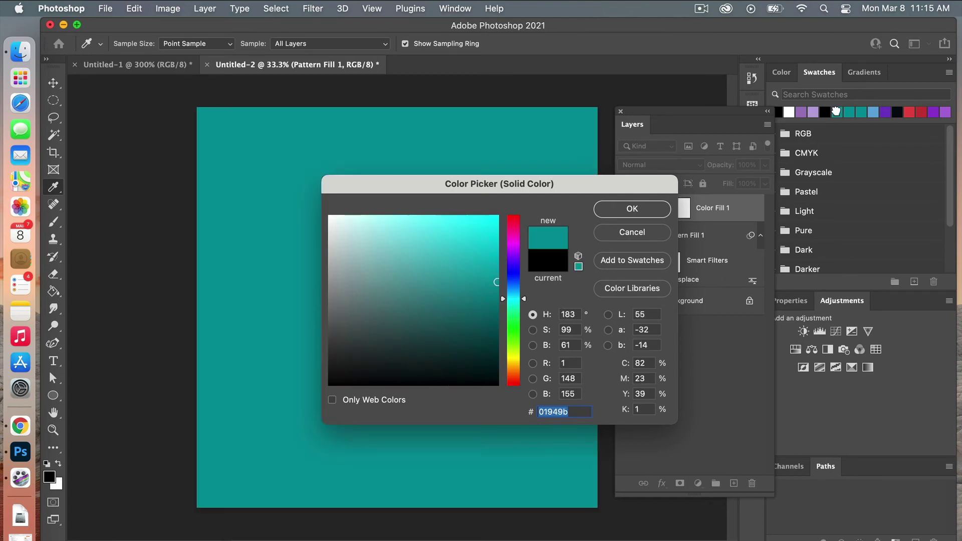
left_click(632, 209)
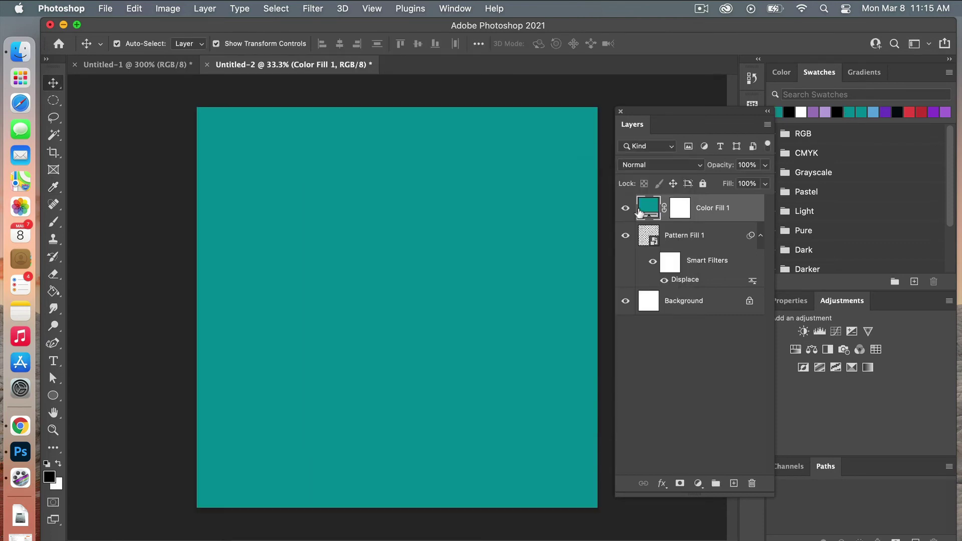
- Clip the teal color fill layer to the dot pattern layer beneath it so that it colors only the dots
right_click(667, 226)
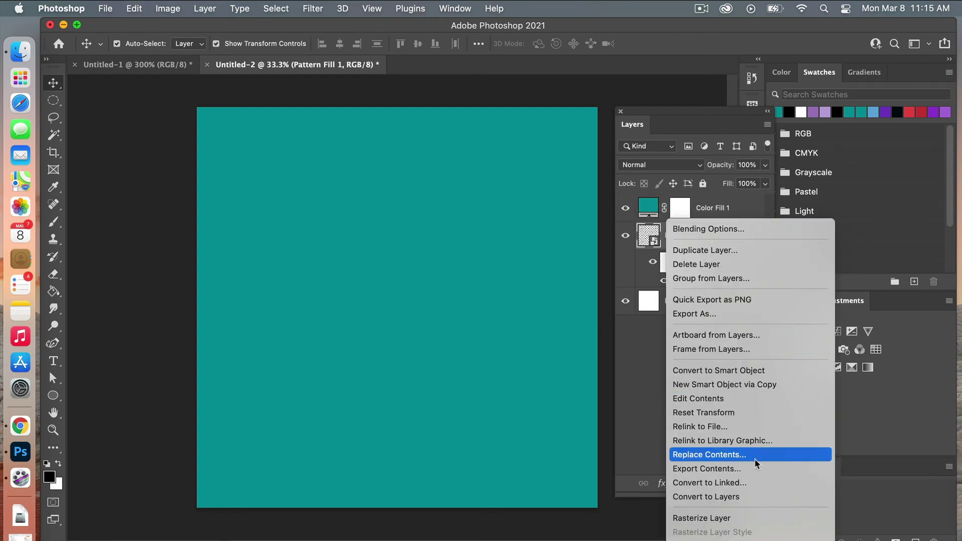
left_click(738, 210)
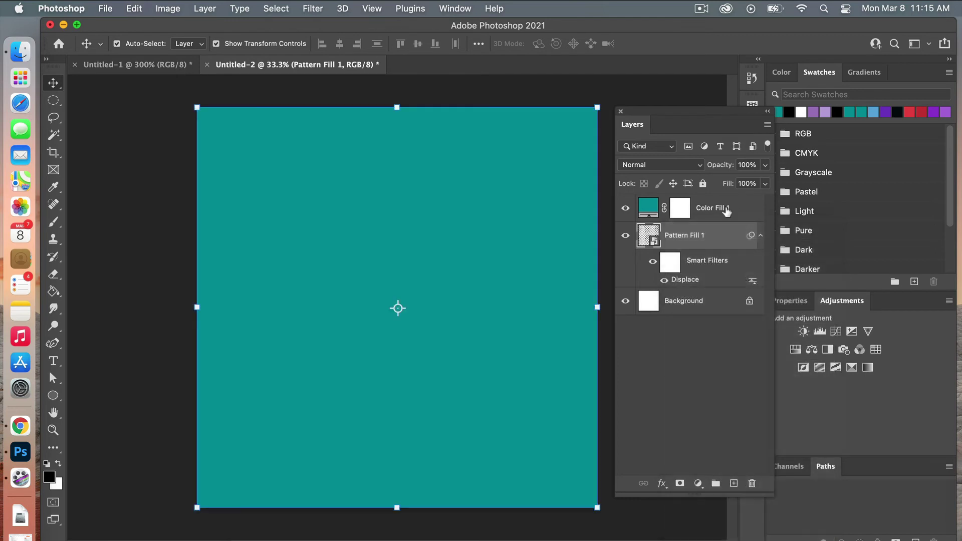
left_click(709, 211)
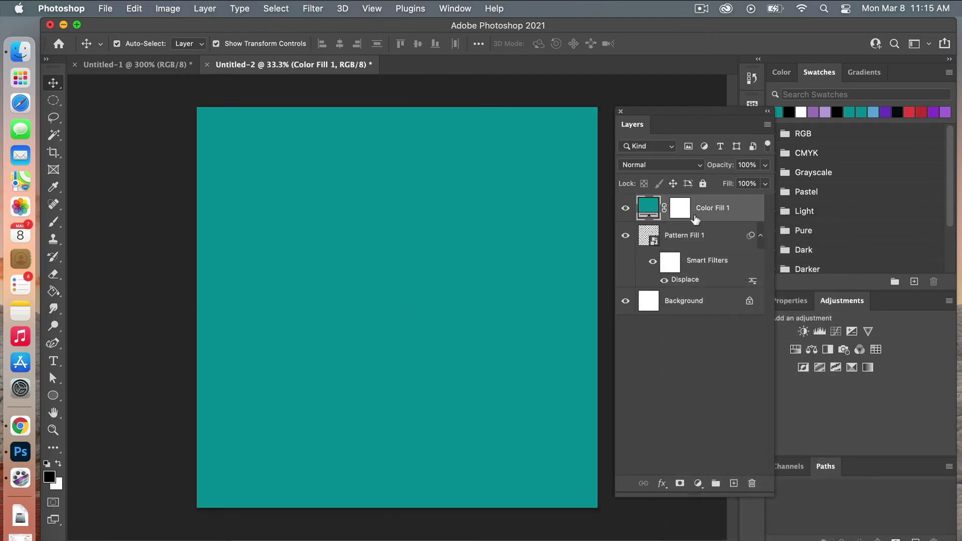
right_click(695, 218)
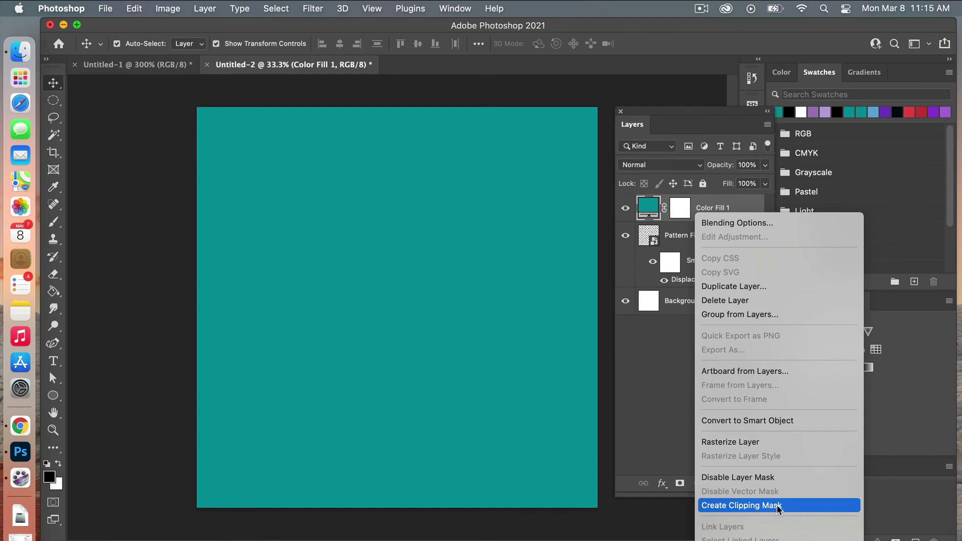
left_click(697, 208)
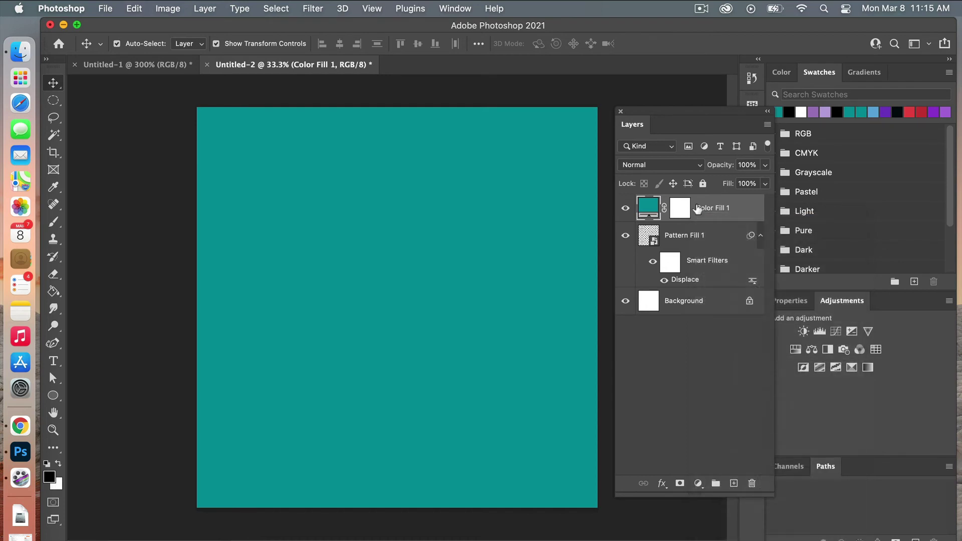
left_click(665, 219, "alt")
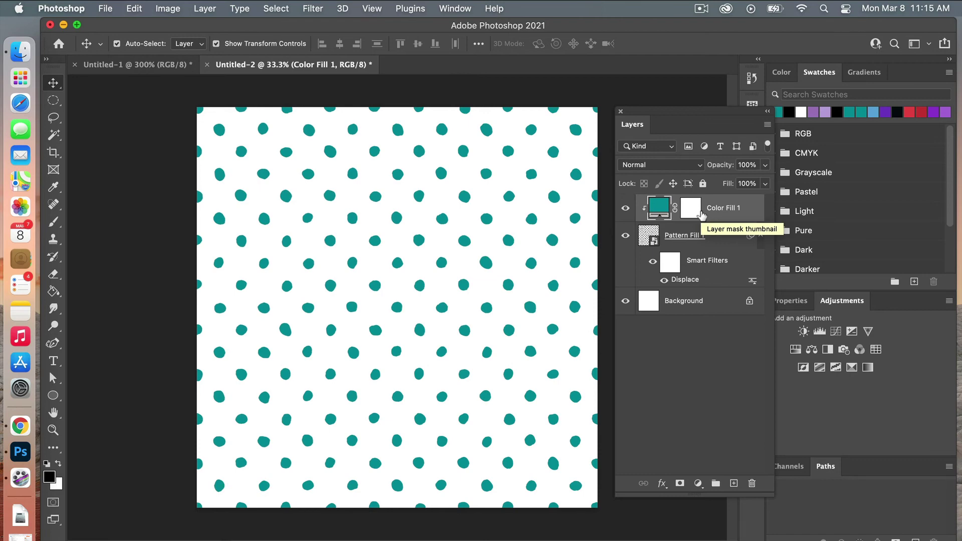
- Add a solid color fill layer directly above the Background in light teal b3dddf, derived from the teal swatch
left_click(685, 301)
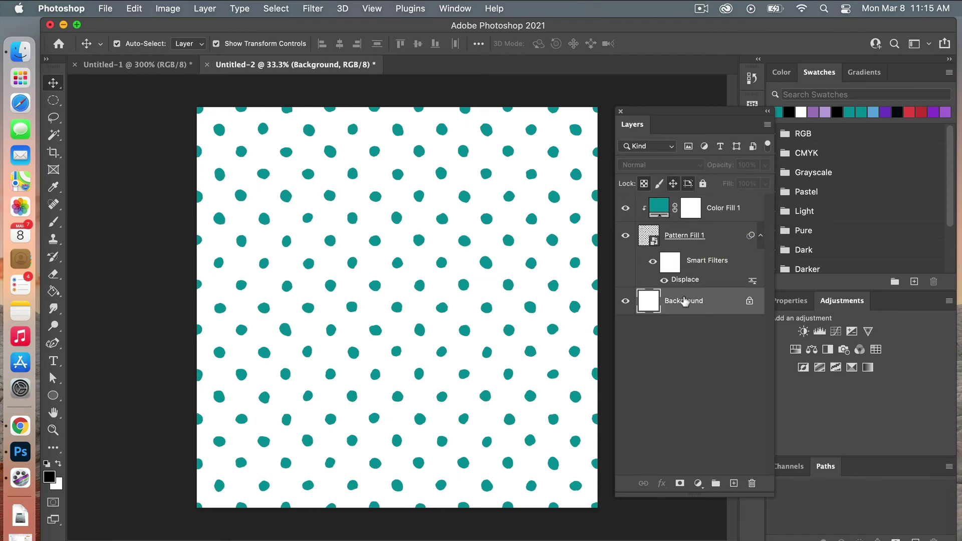
left_click(698, 483)
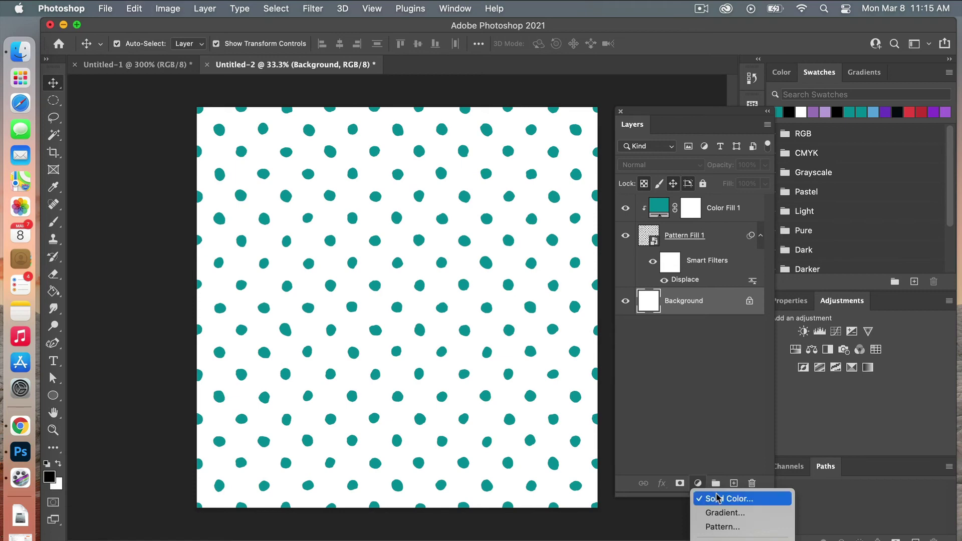
left_click(717, 497)
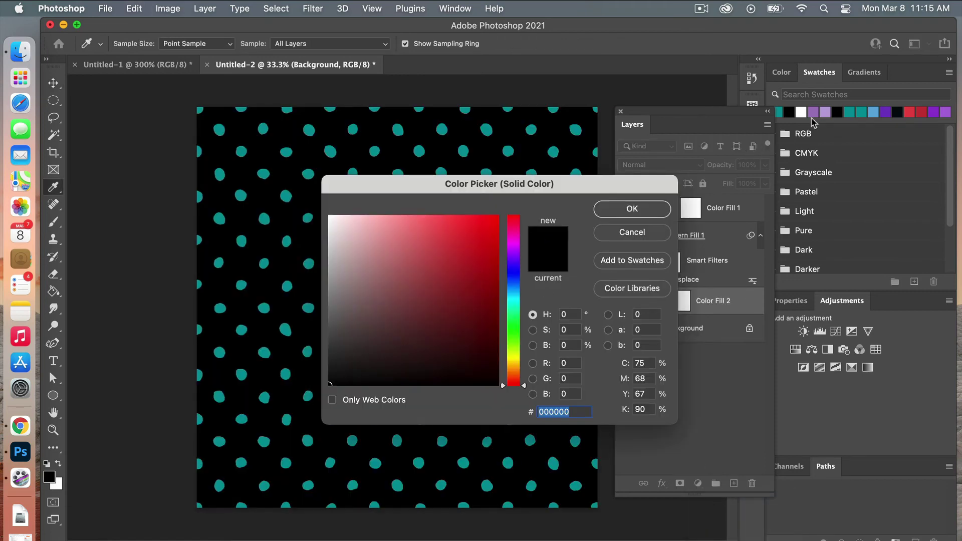
left_click(849, 111)
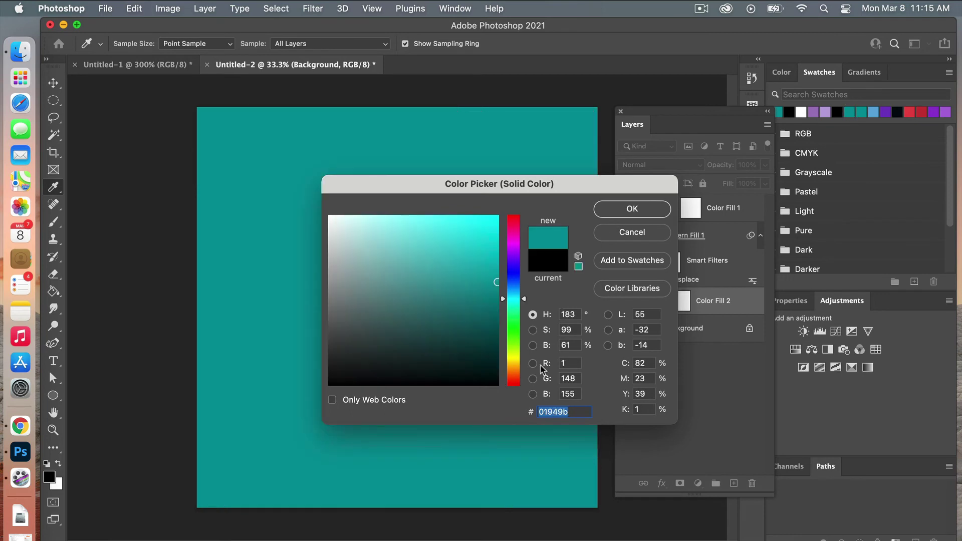
left_click(573, 345)
double_click(571, 344)
type("80")
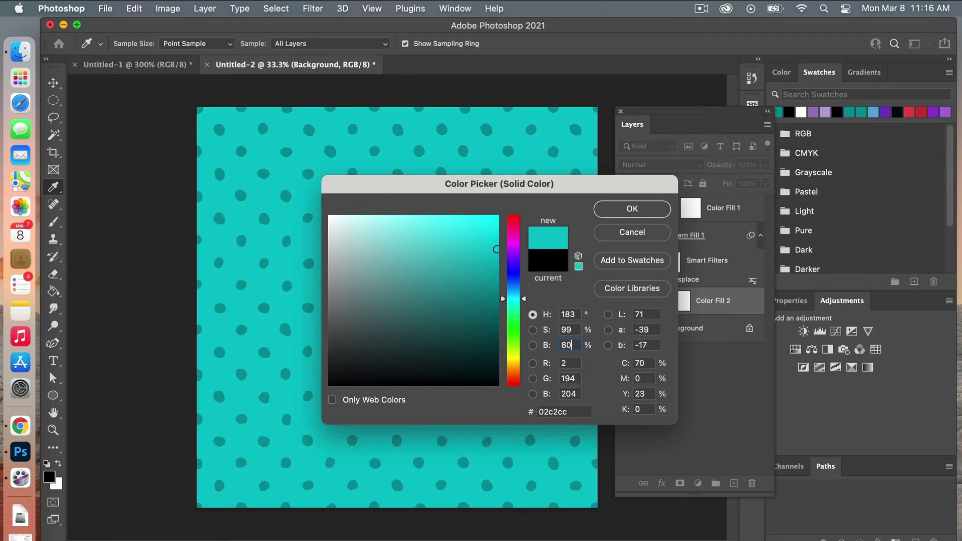
double_click(567, 344)
type("90")
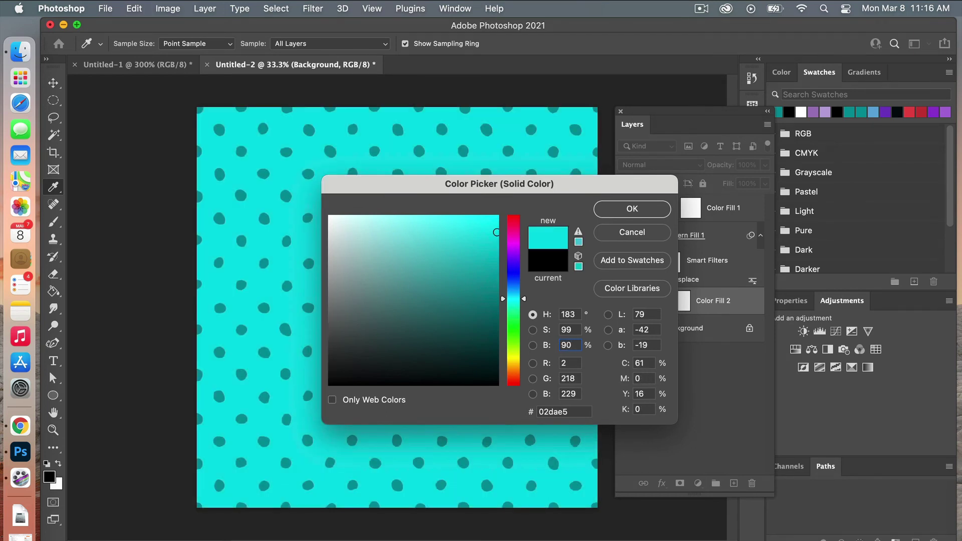
left_click(495, 232)
left_click_drag(495, 231, 362, 237)
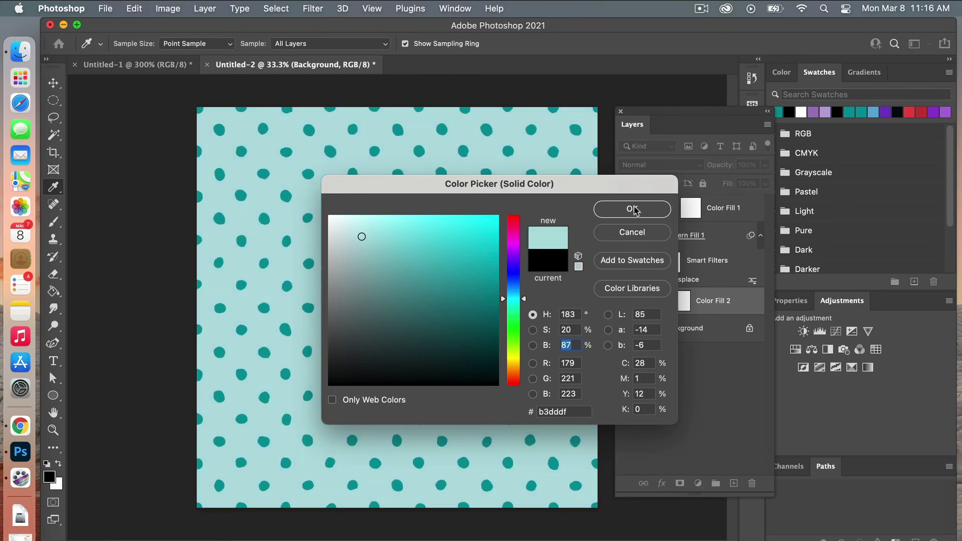
left_click(632, 209)
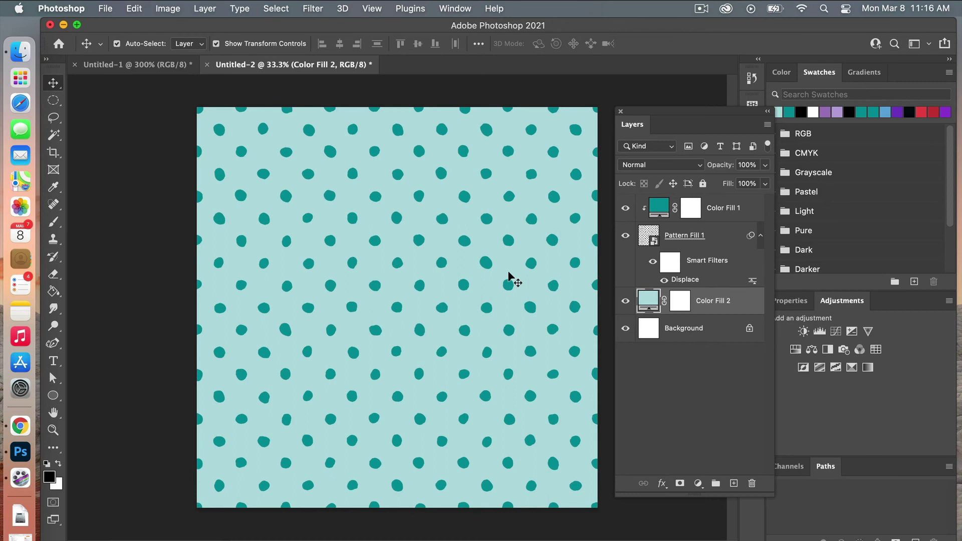
- Recolor the dots by changing the clipped color fill layer to the light teal swatch b3dddf
double_click(658, 208)
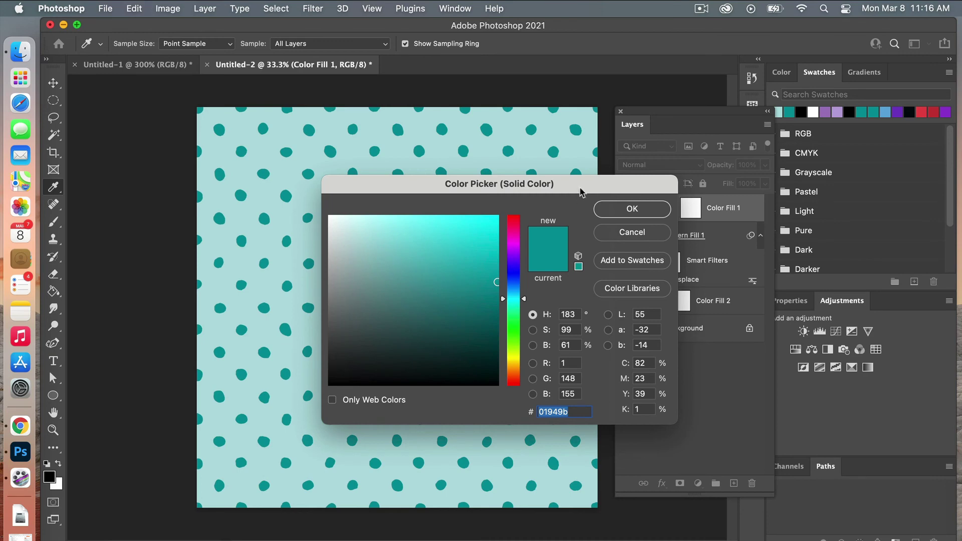
left_click_drag(581, 192, 445, 208)
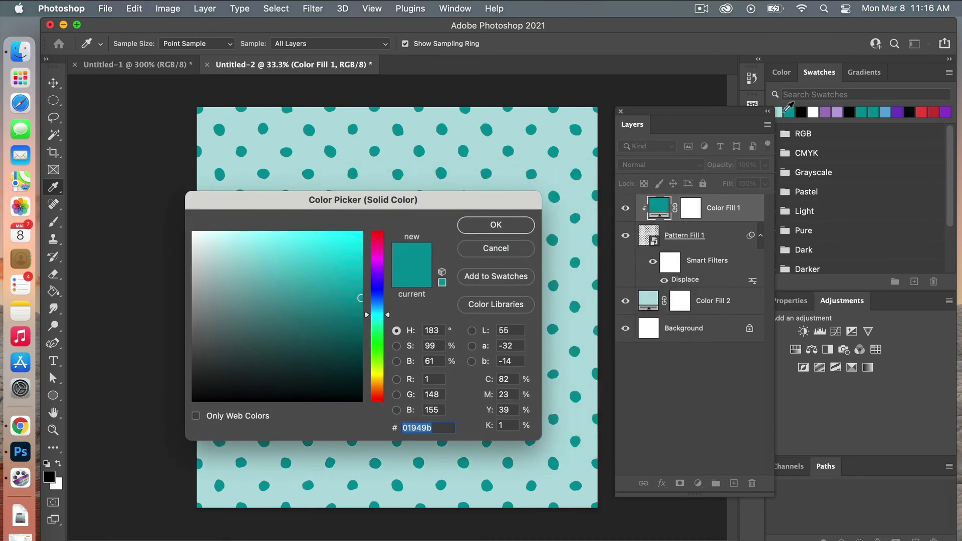
left_click(779, 112)
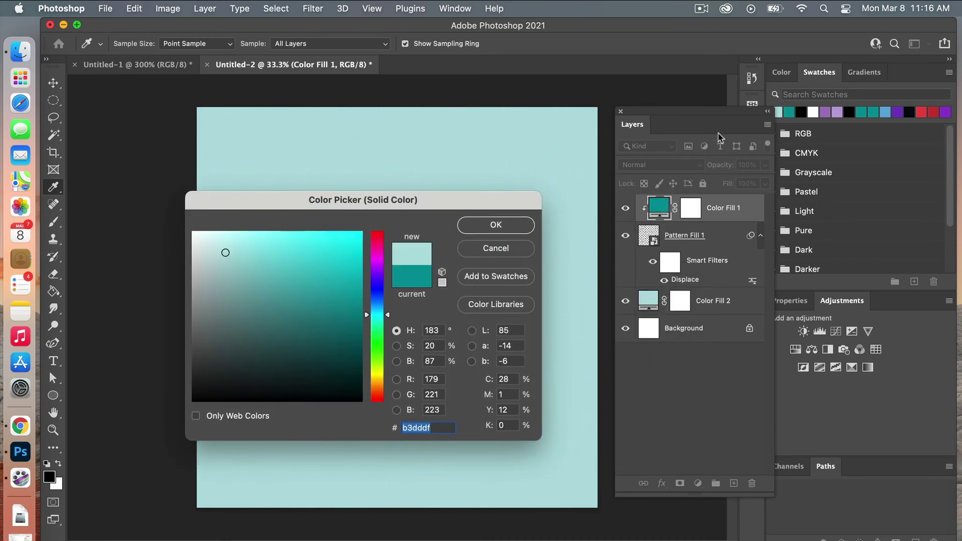
left_click(516, 231)
- Recolor the background by changing the color fill layer beneath the dot pattern to the teal swatch 01949b
double_click(648, 301)
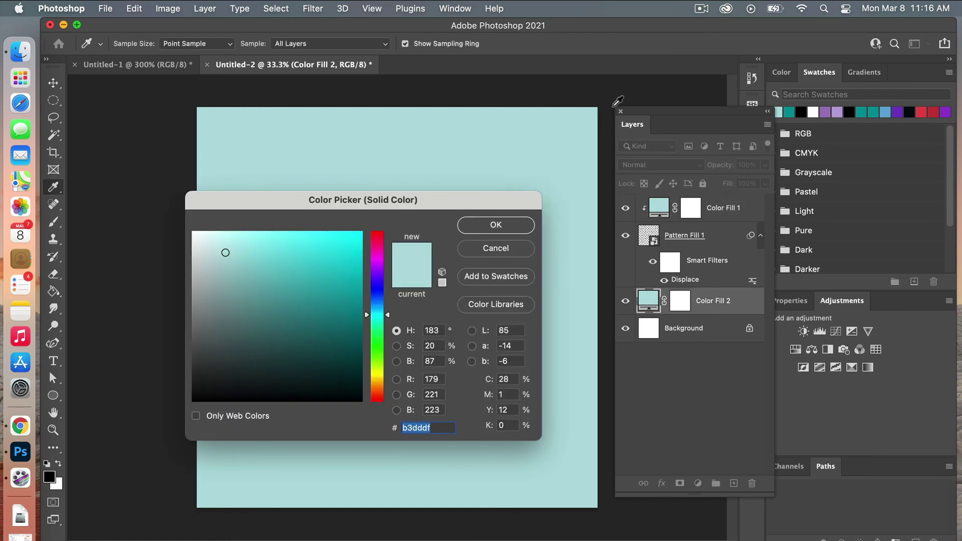
left_click(790, 111)
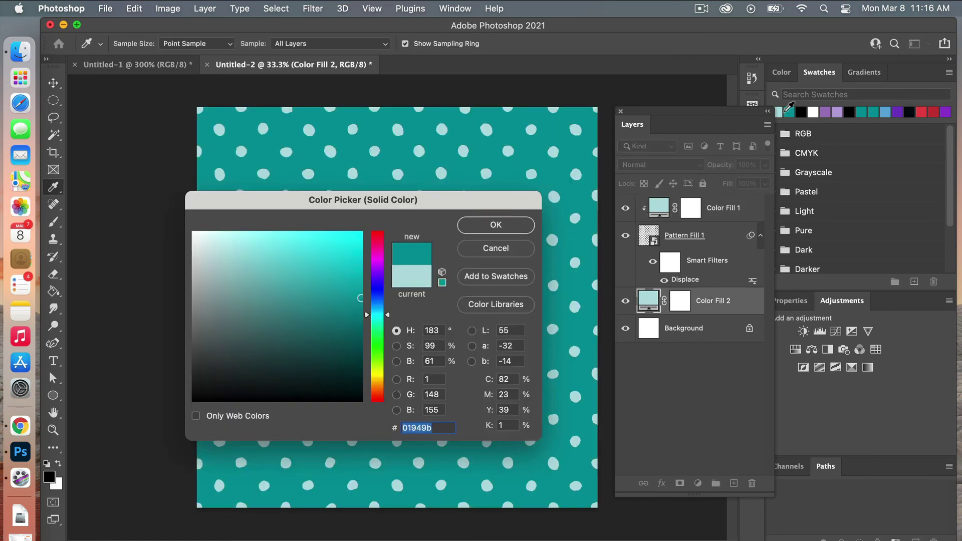
left_click(477, 231)
key("v")
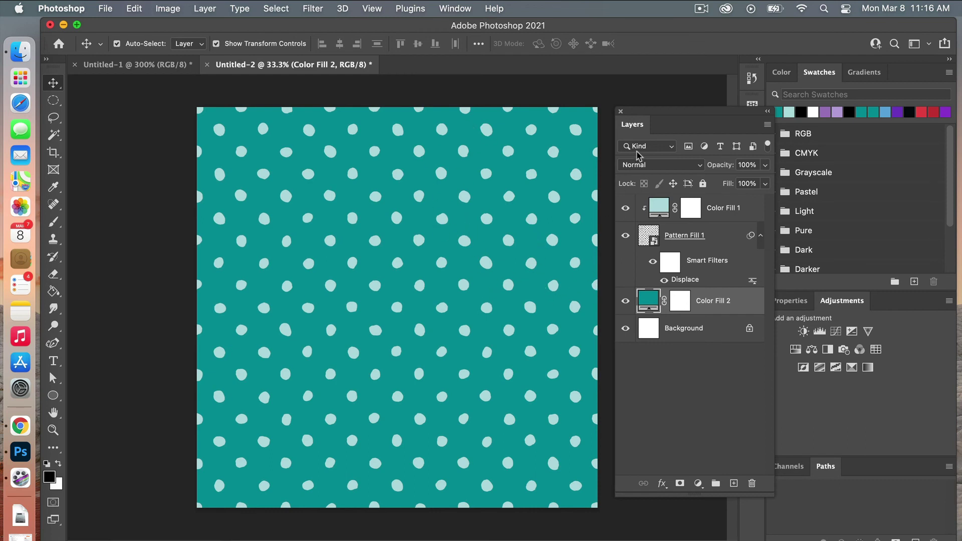
left_click_drag(674, 111, 692, 117)
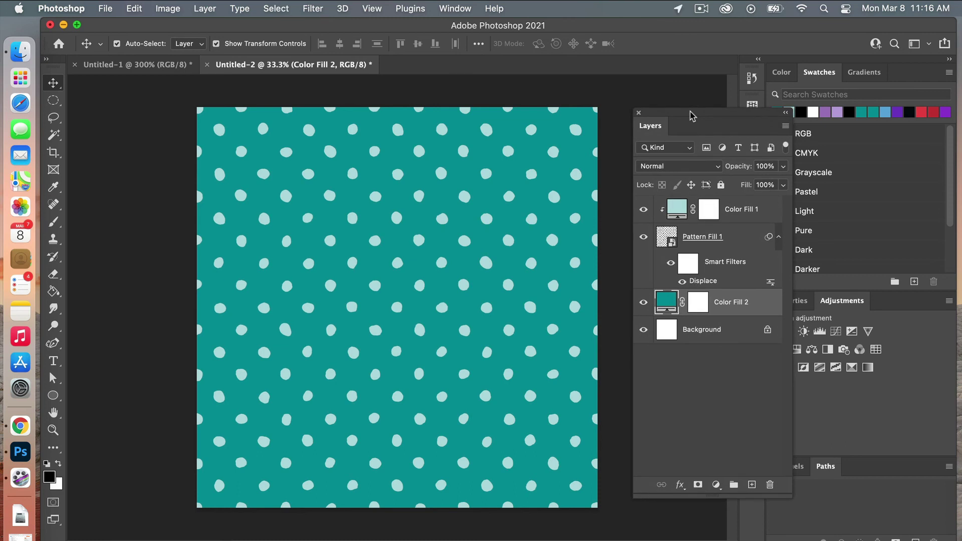
- Save a JPEG copy of the pattern as asymmetrical-polkadots.jpg in the Examples folder, with quality 12 (Maximum) and Baseline ("Standard") format
left_click(107, 9)
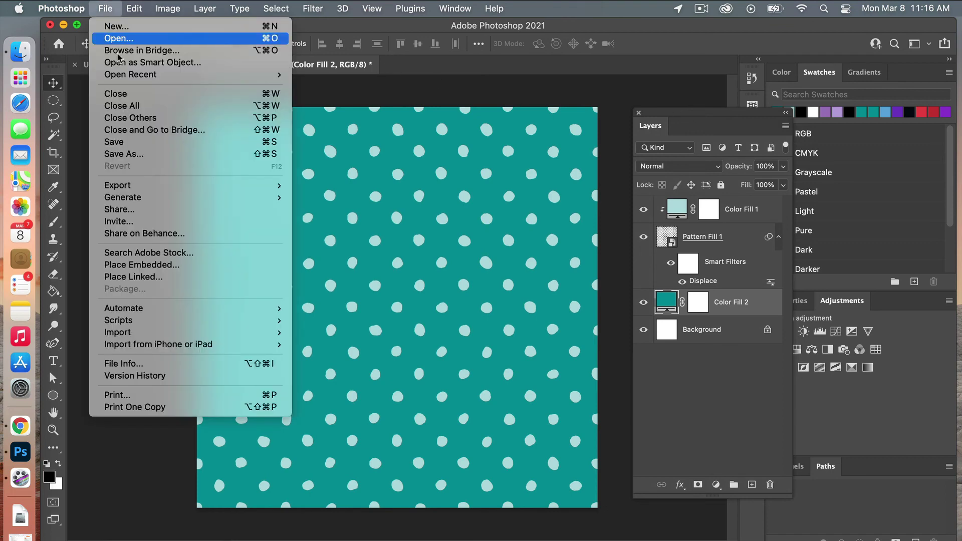
left_click(144, 154)
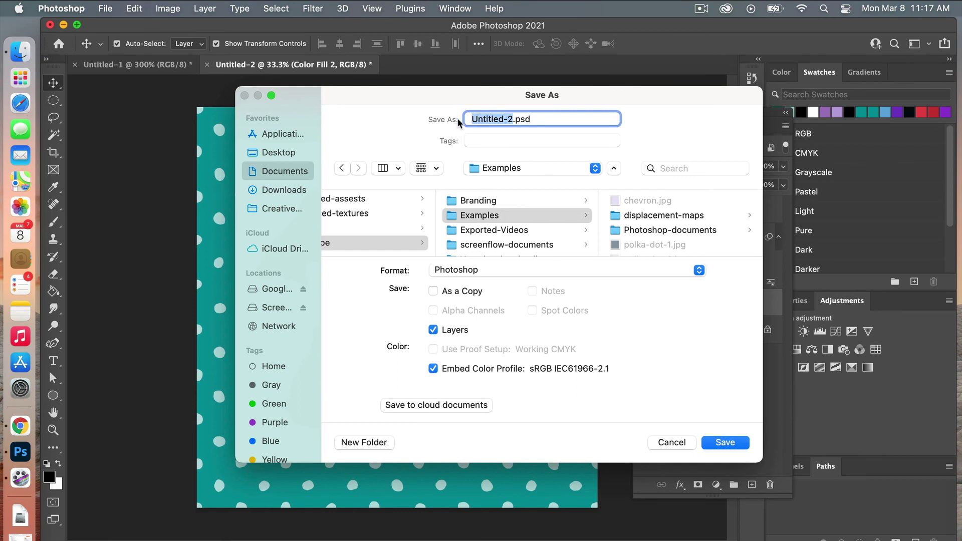
type("asymmetrical")
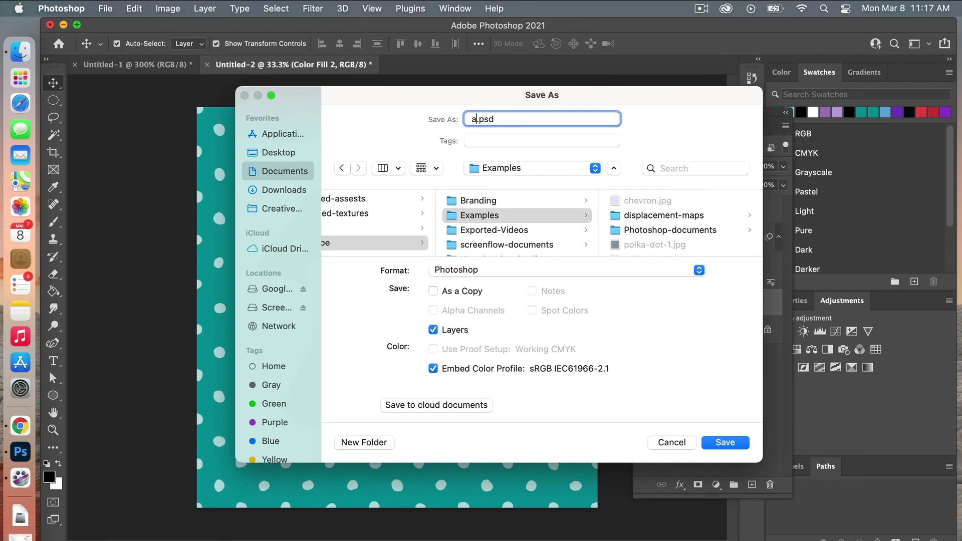
type("-polkadots")
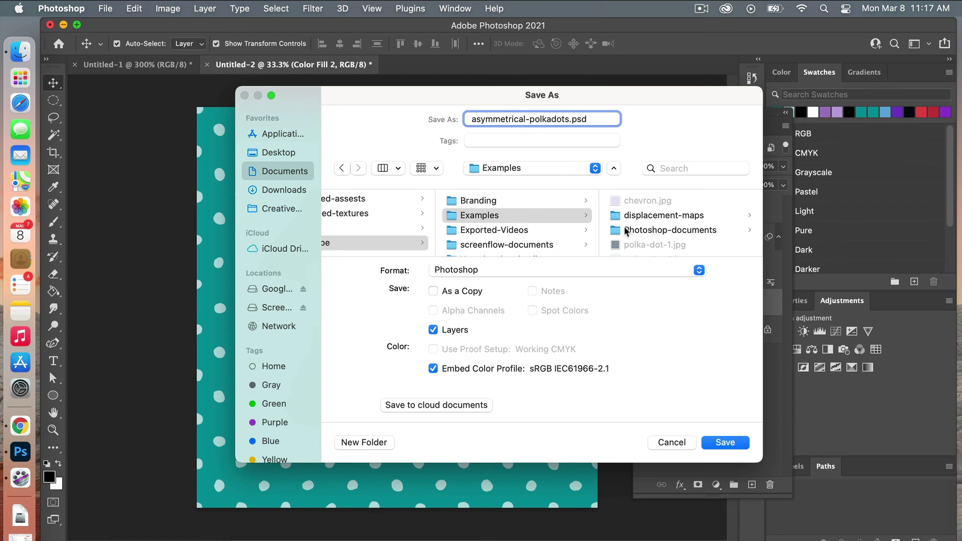
left_click(696, 273)
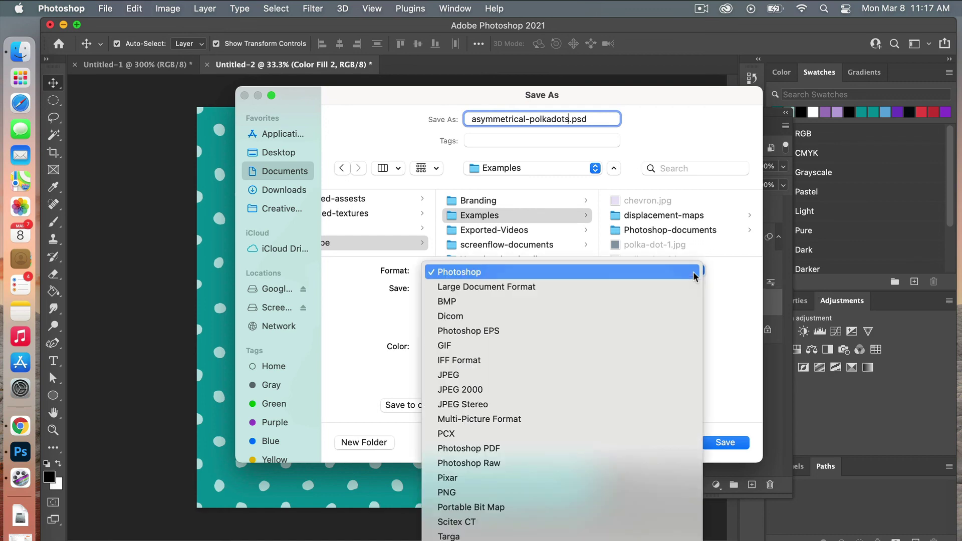
left_click(612, 378)
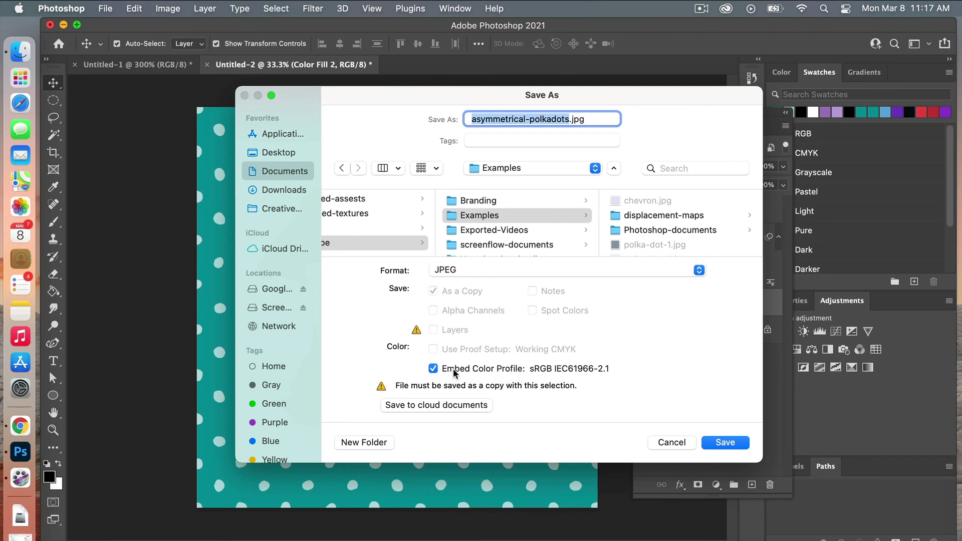
left_click(726, 443)
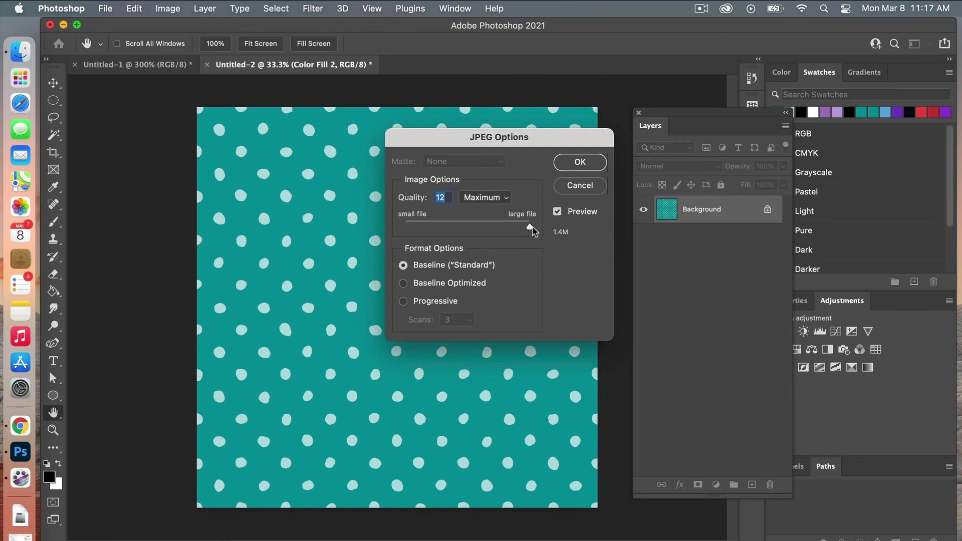
left_click(584, 165)
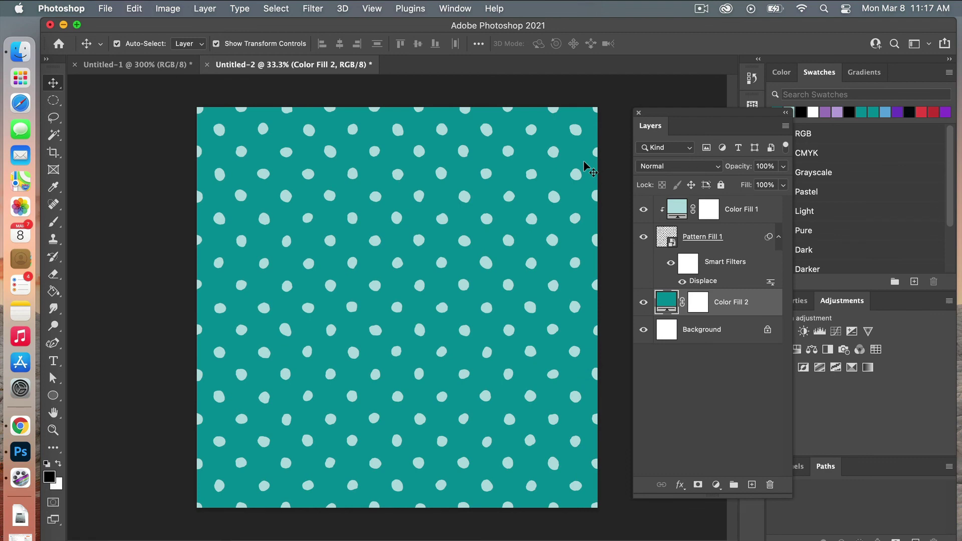